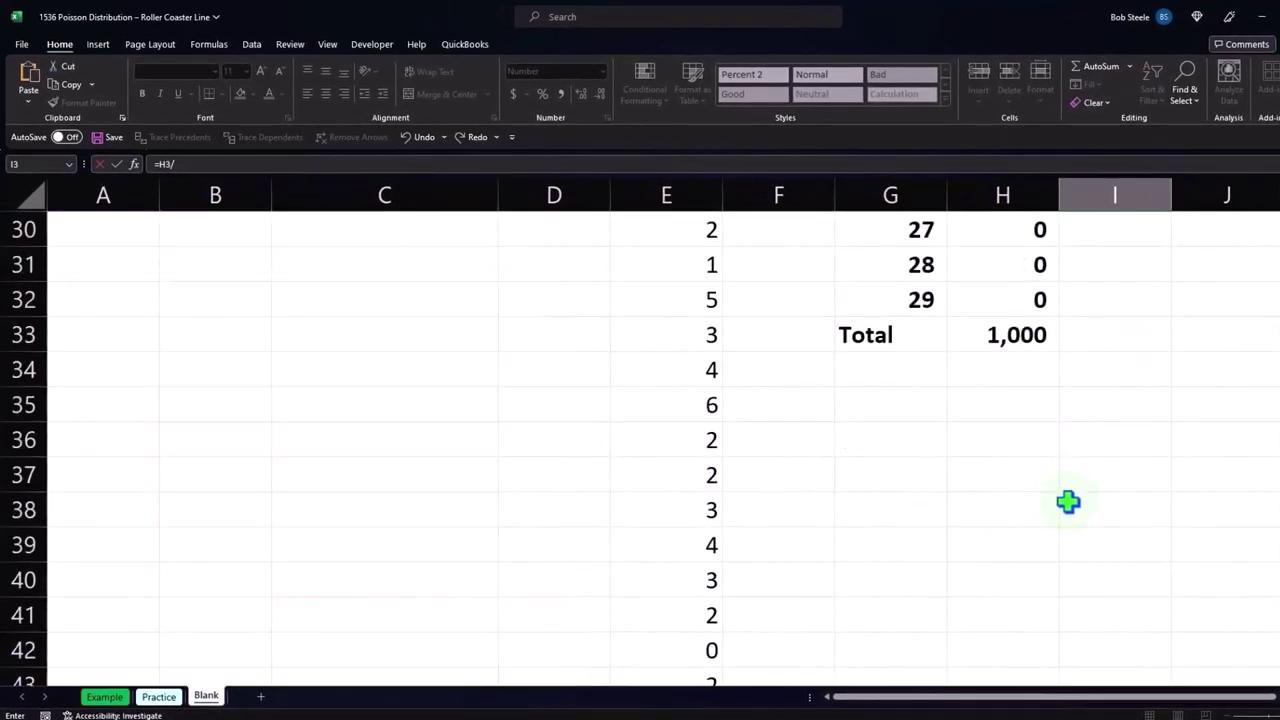
Enter =H3/$H$33 in I3 to divide the frequency by the 1,000 total
click(1004, 340)
scroll(1004, 340, up, 10)
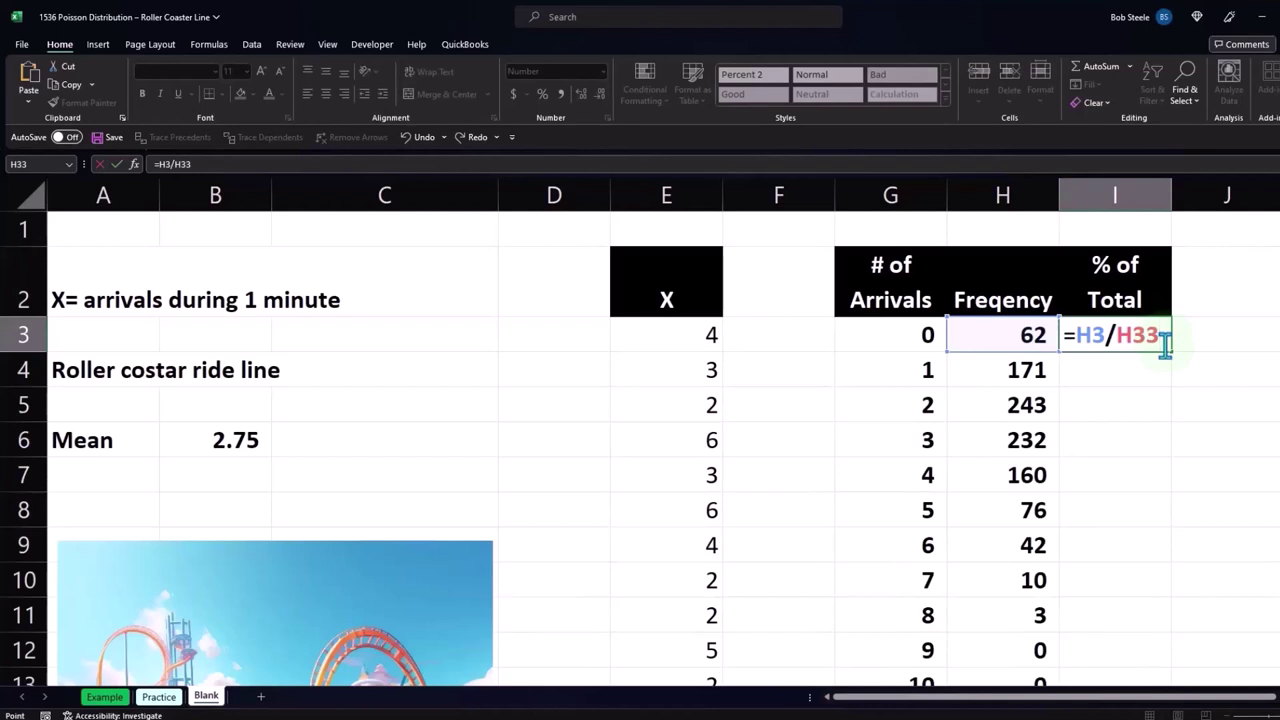
key(F4)
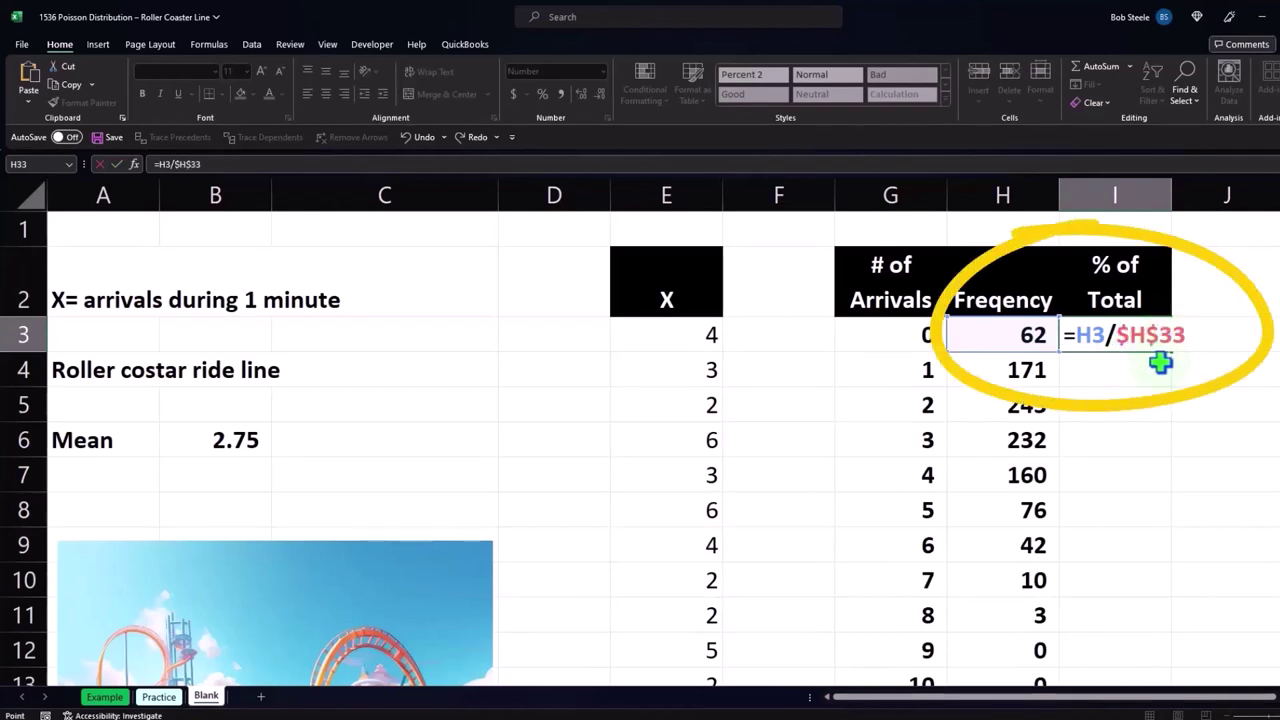
key(Return)
Format I3 as a percentage with two decimal places
click(1090, 338)
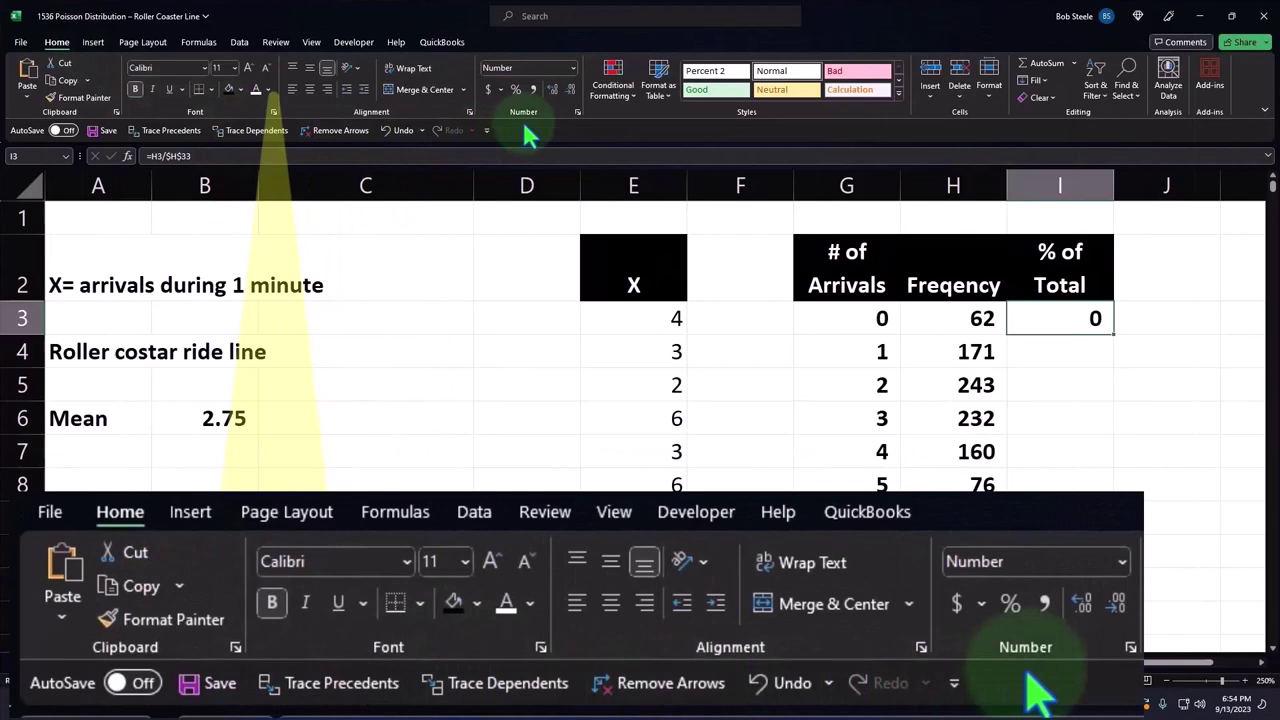
click(516, 90)
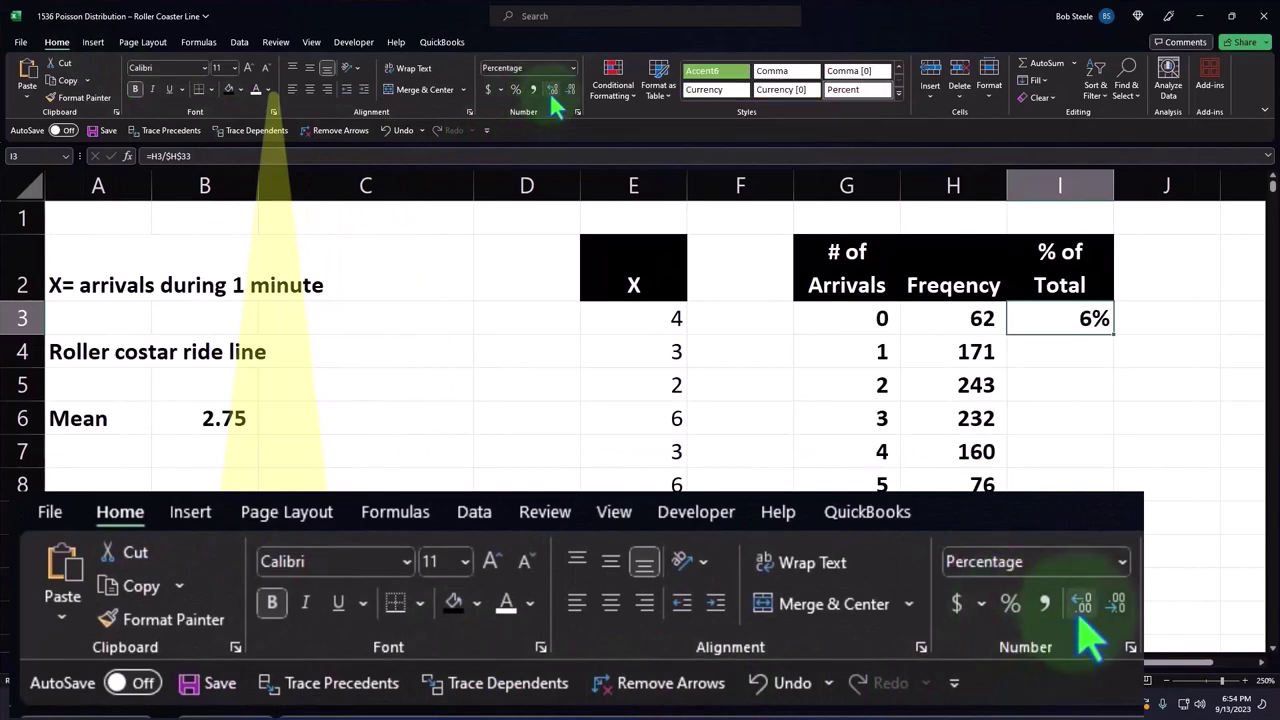
click(550, 88)
click(550, 88)
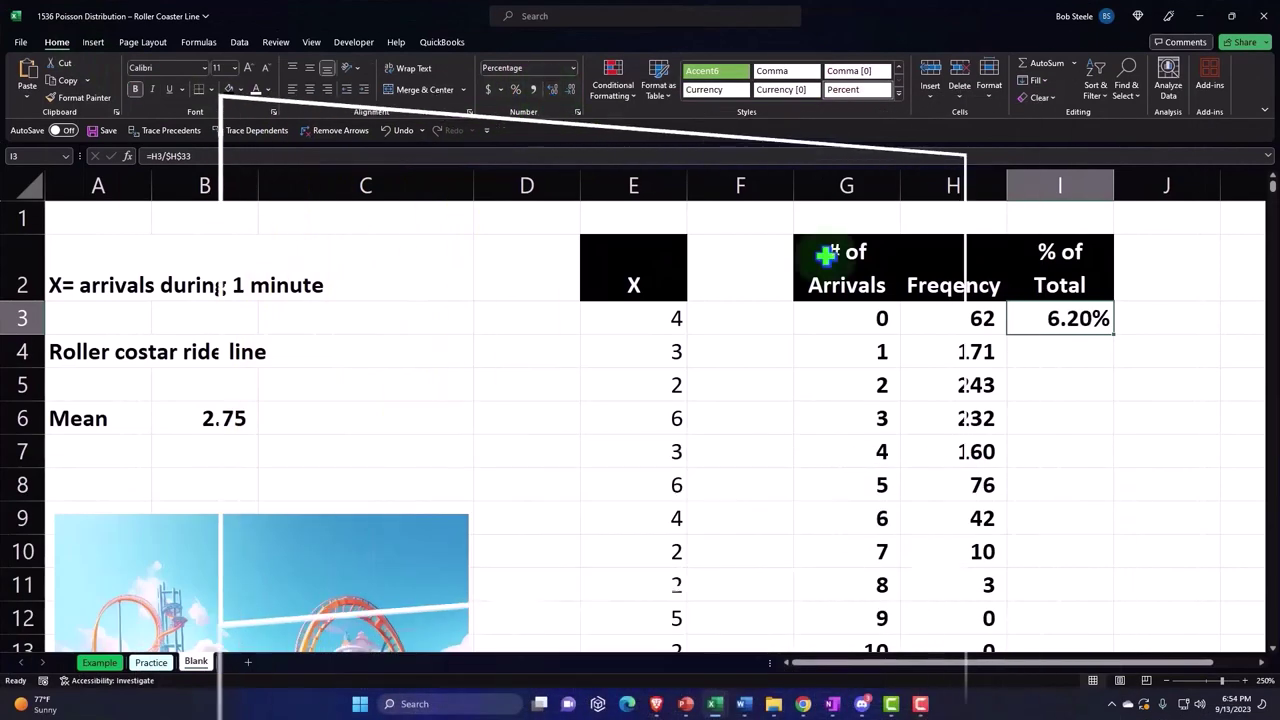
Fill the % of Total formula down to row 33, reaching 100.00%
double_click(1116, 337)
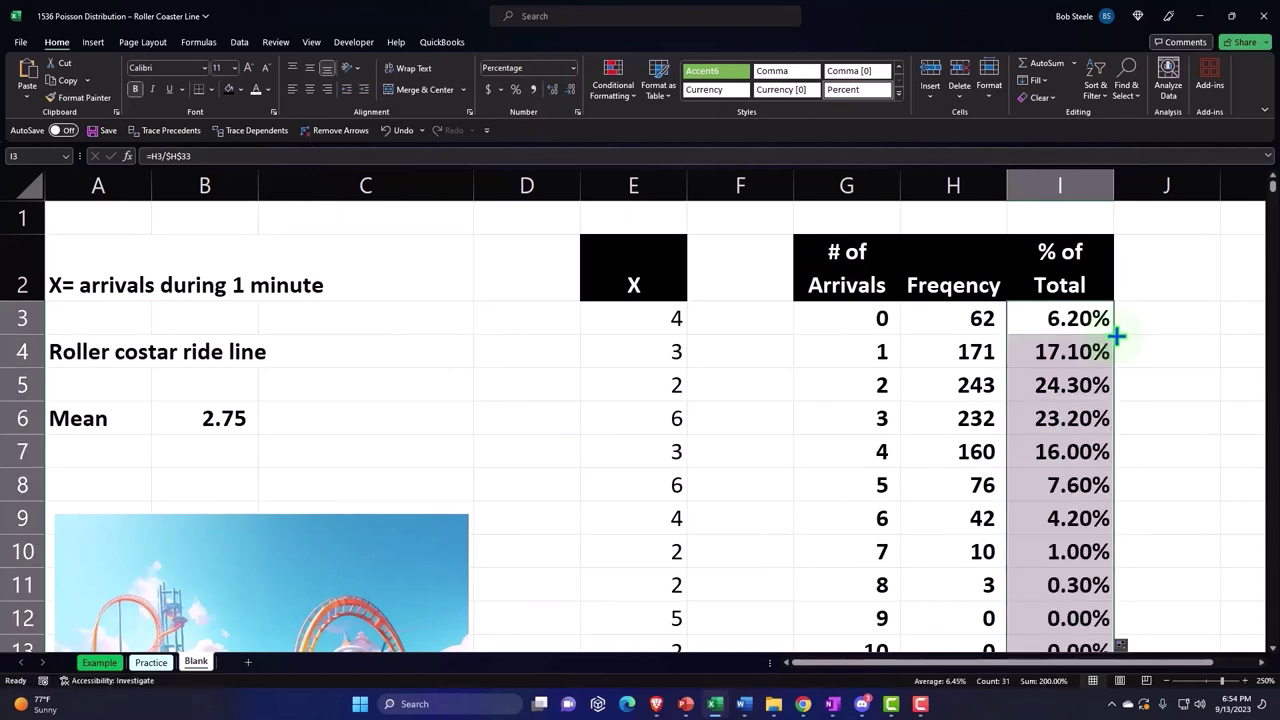
scroll(1116, 337, down, 7)
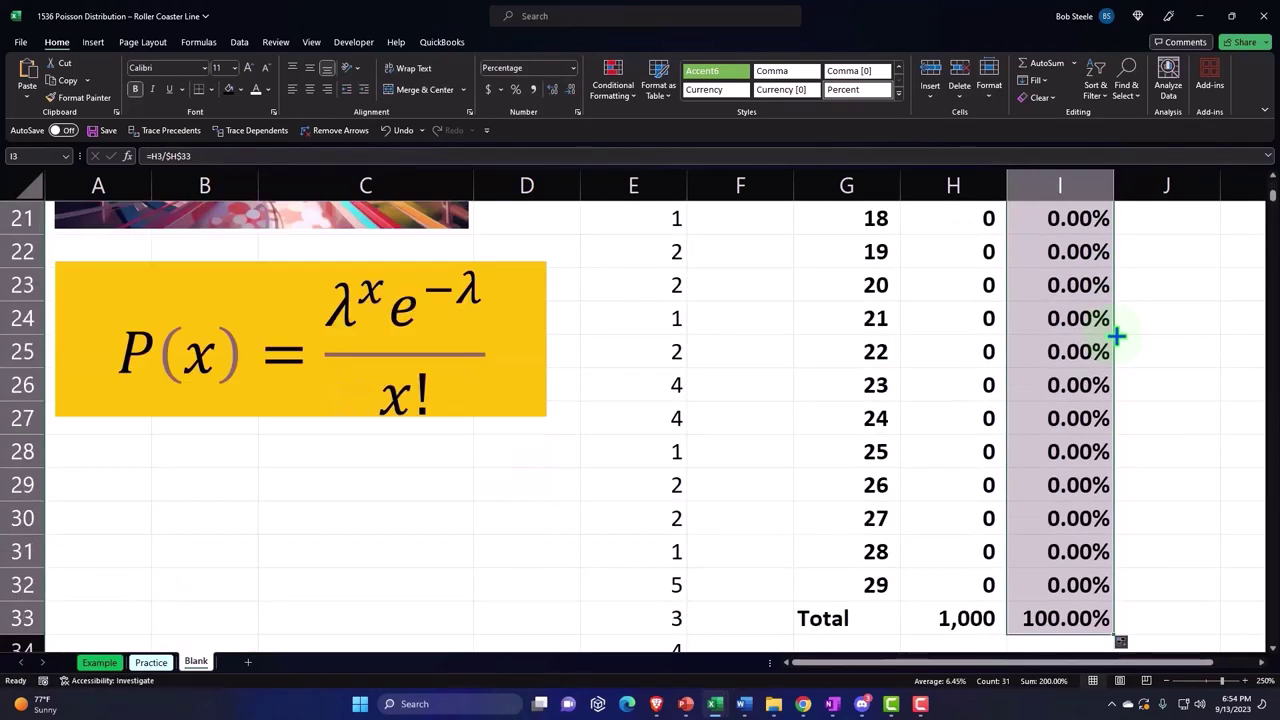
scroll(1116, 337, up, 2)
scroll(1116, 337, up, 5)
click(968, 328)
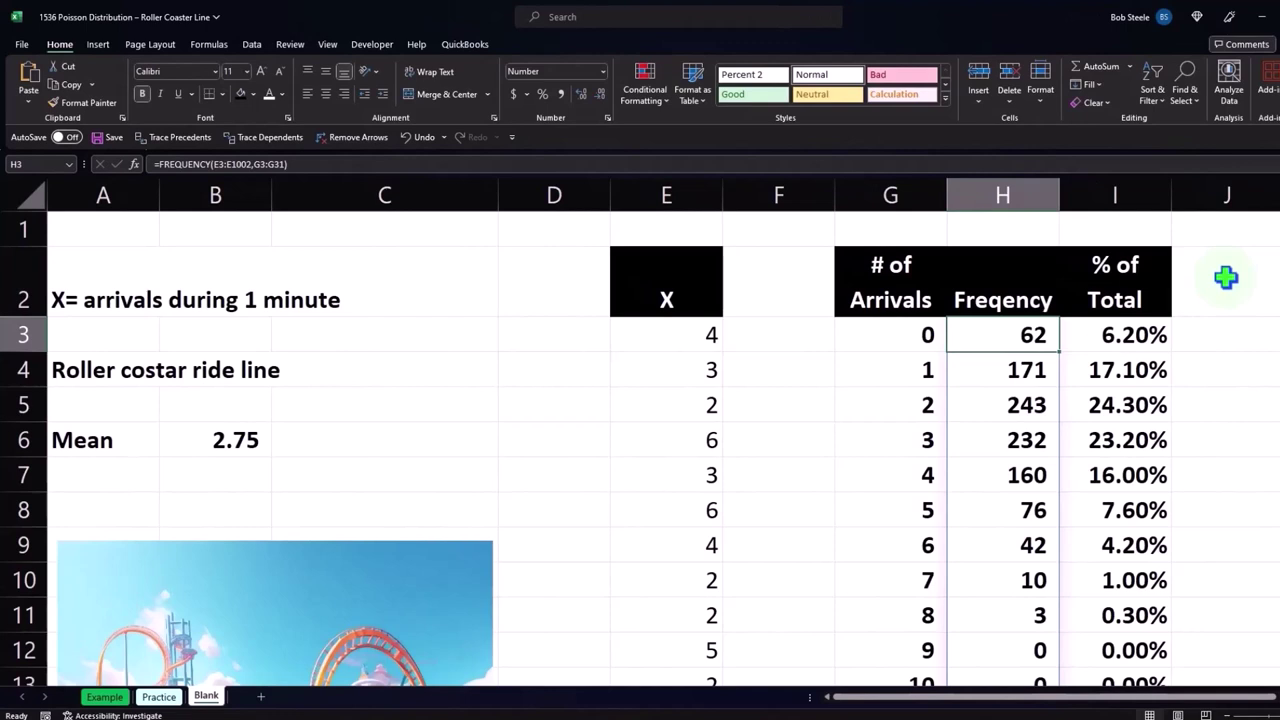
key(Right)
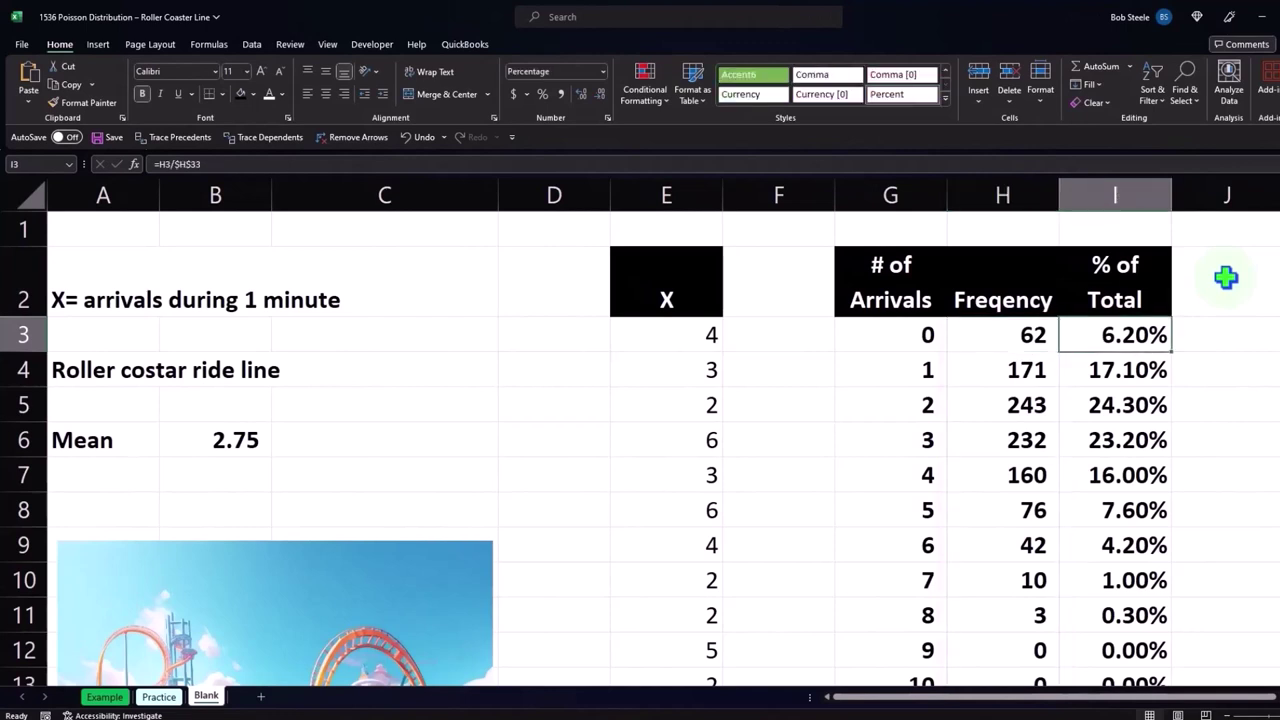
key(Down)
key(Left)
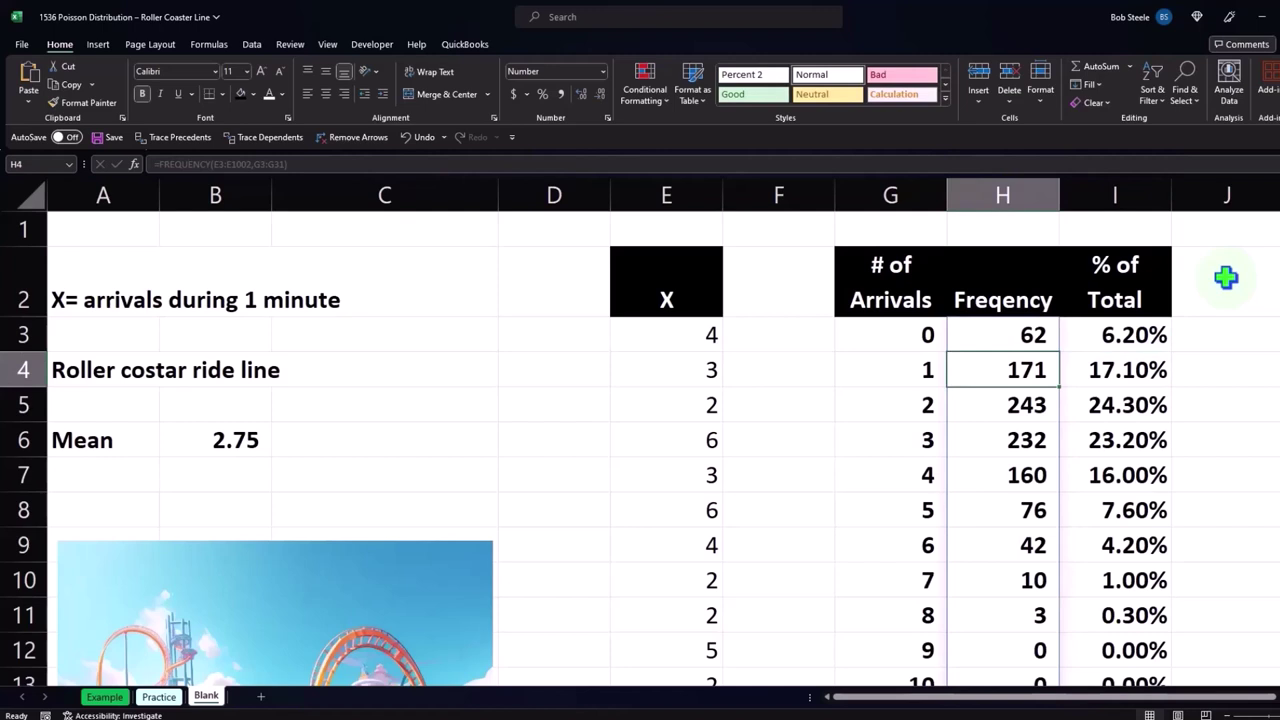
key(Right)
key(Down)
key(Left)
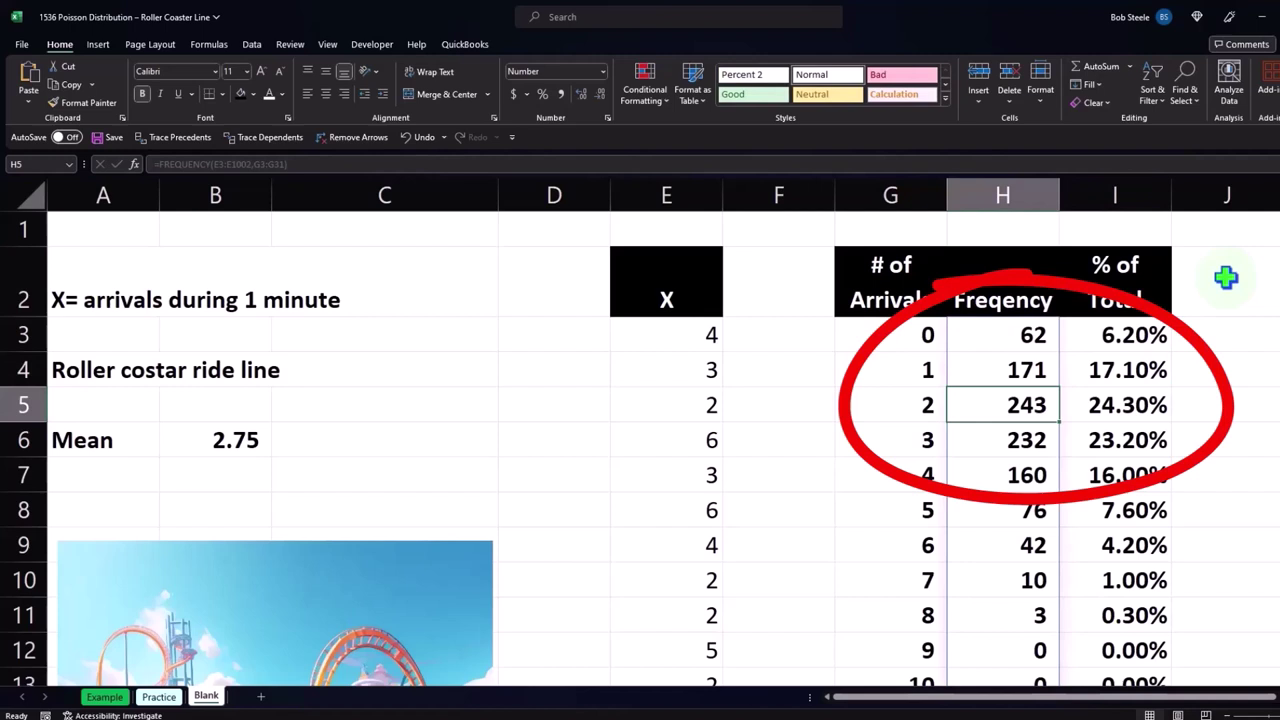
key(Right)
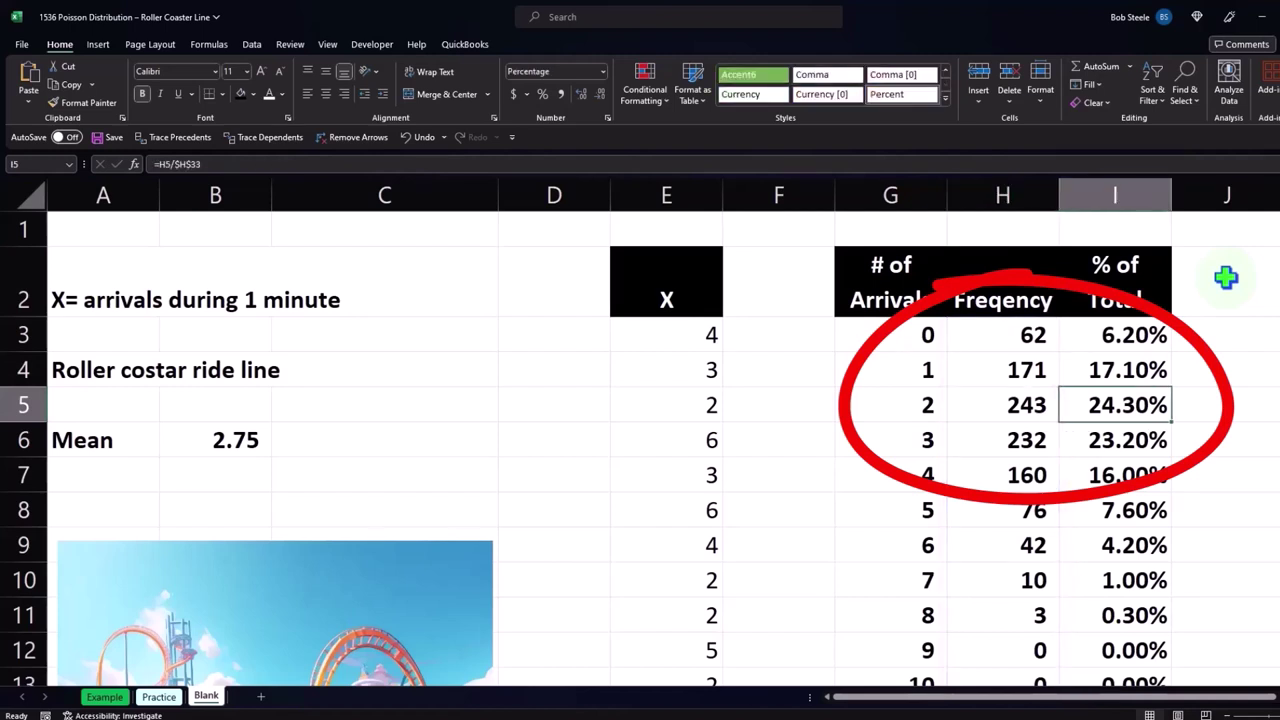
key(Left)
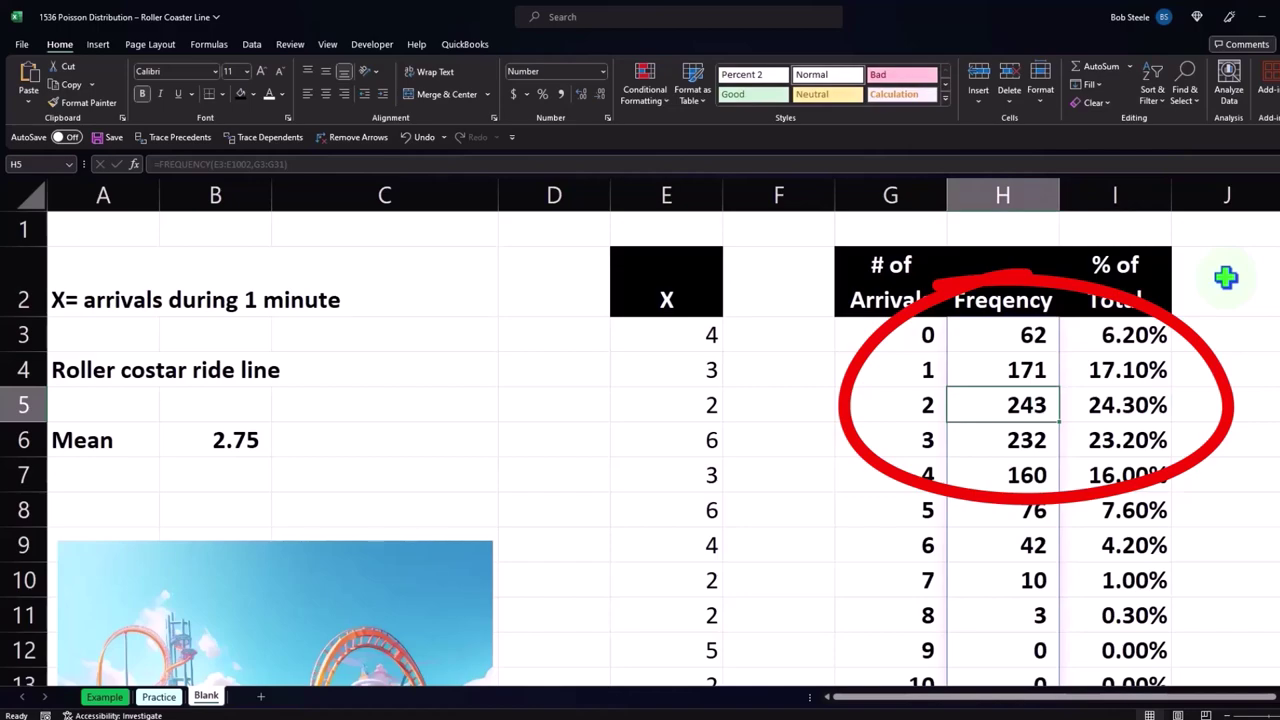
key(Down)
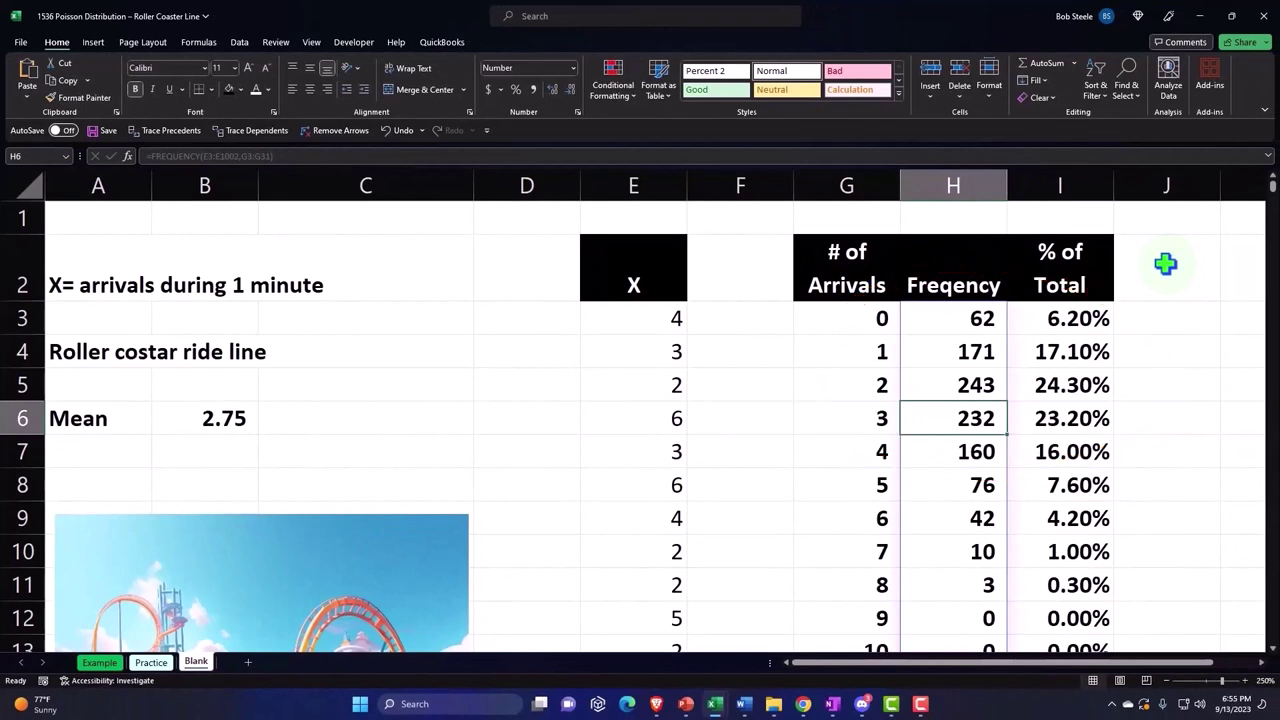
key(Right)
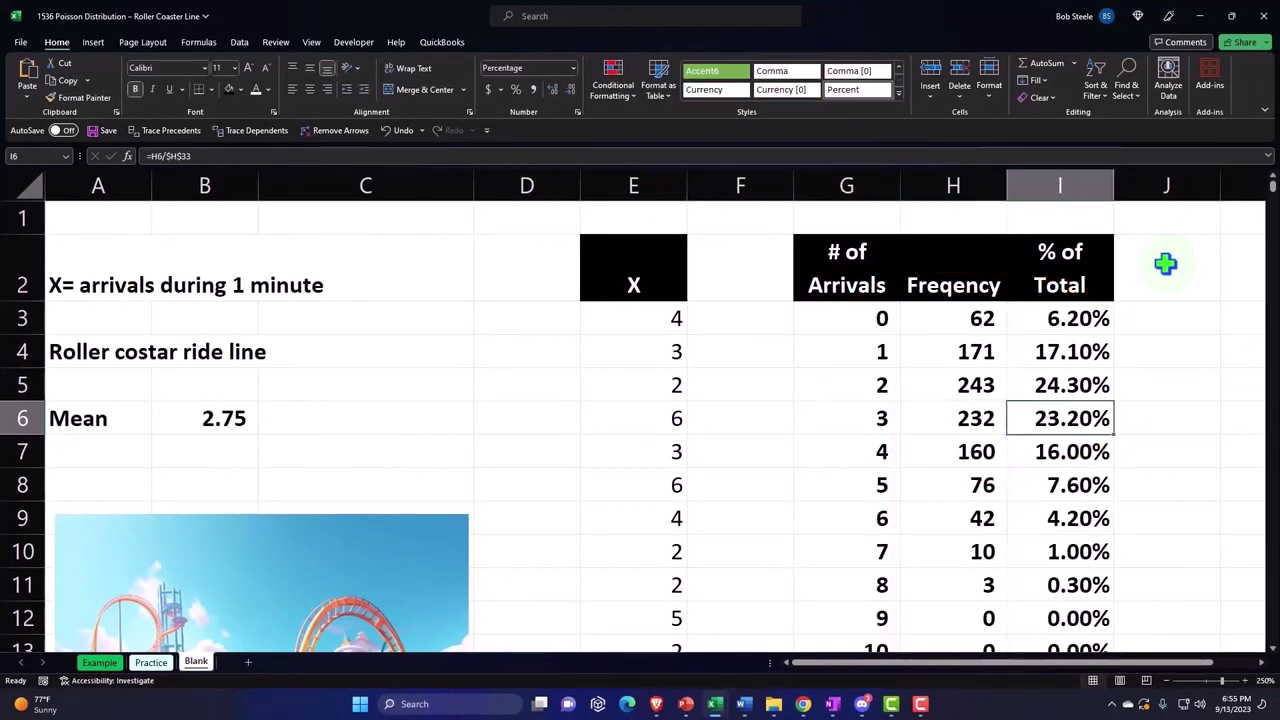
key(Right)
key(Right)
key(Right)
key(Right)
key(Right)
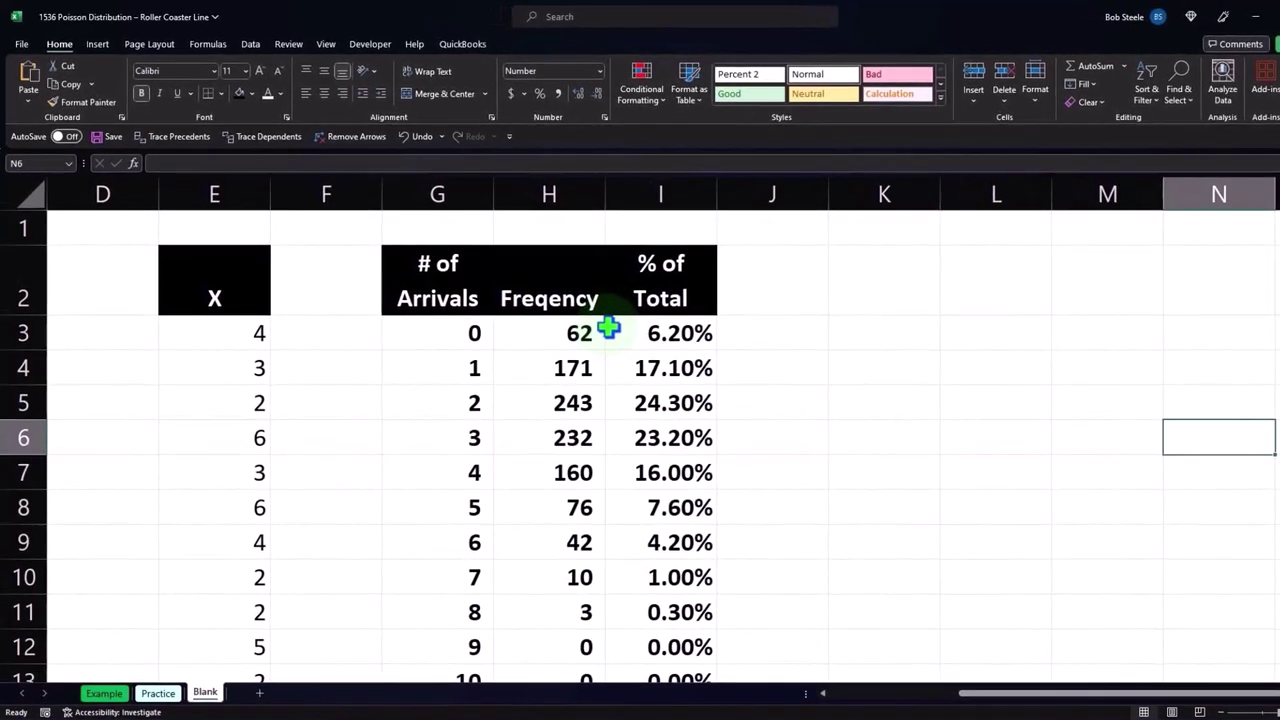
drag(551, 277, 586, 593)
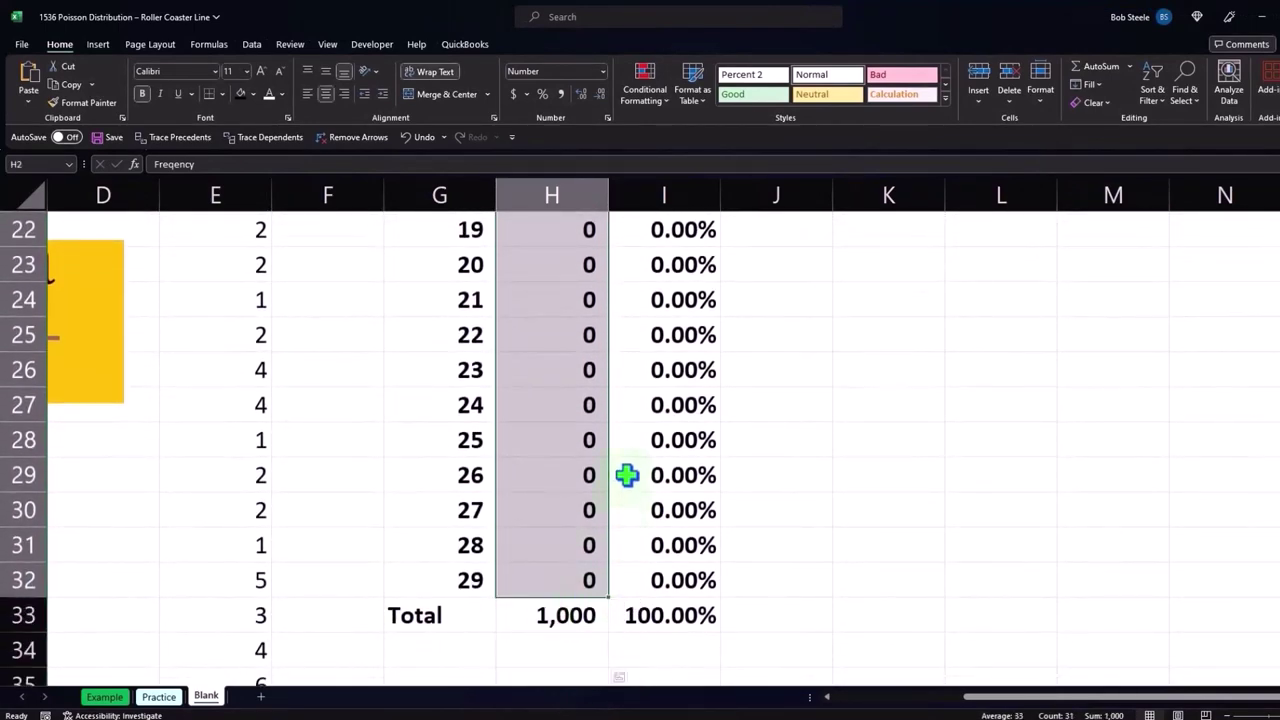
scroll(626, 474, up, 7)
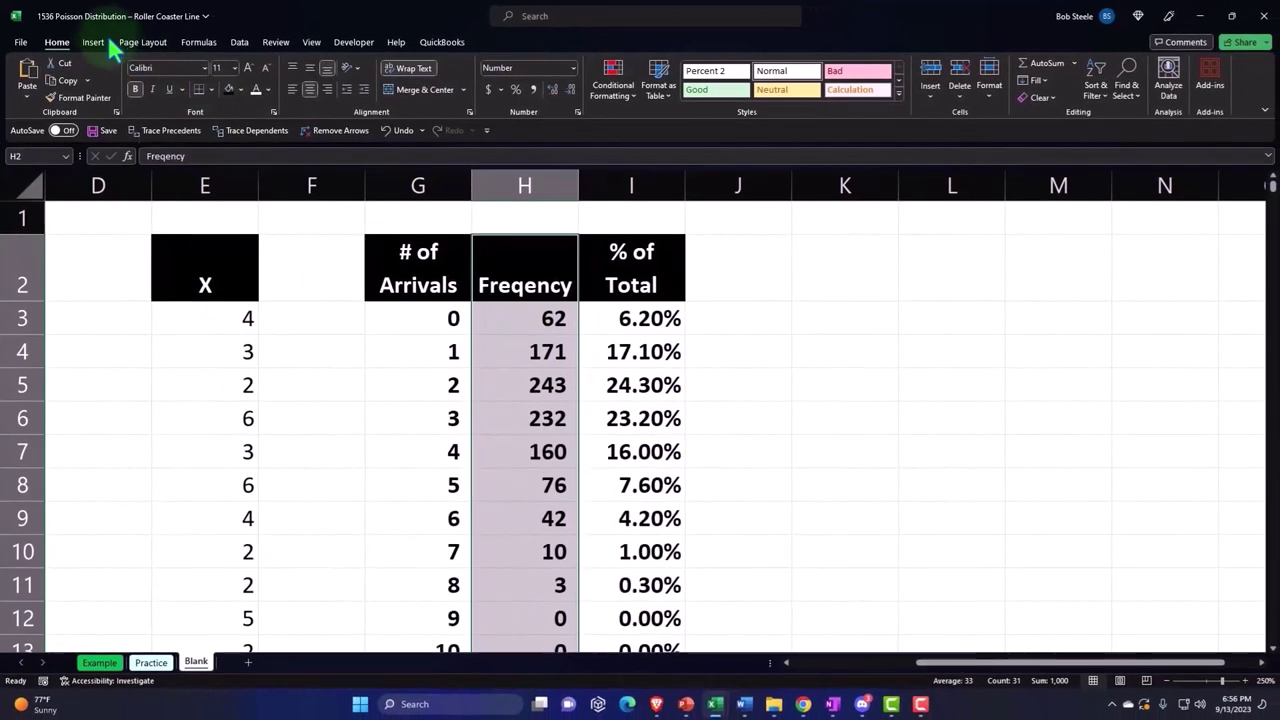
click(95, 43)
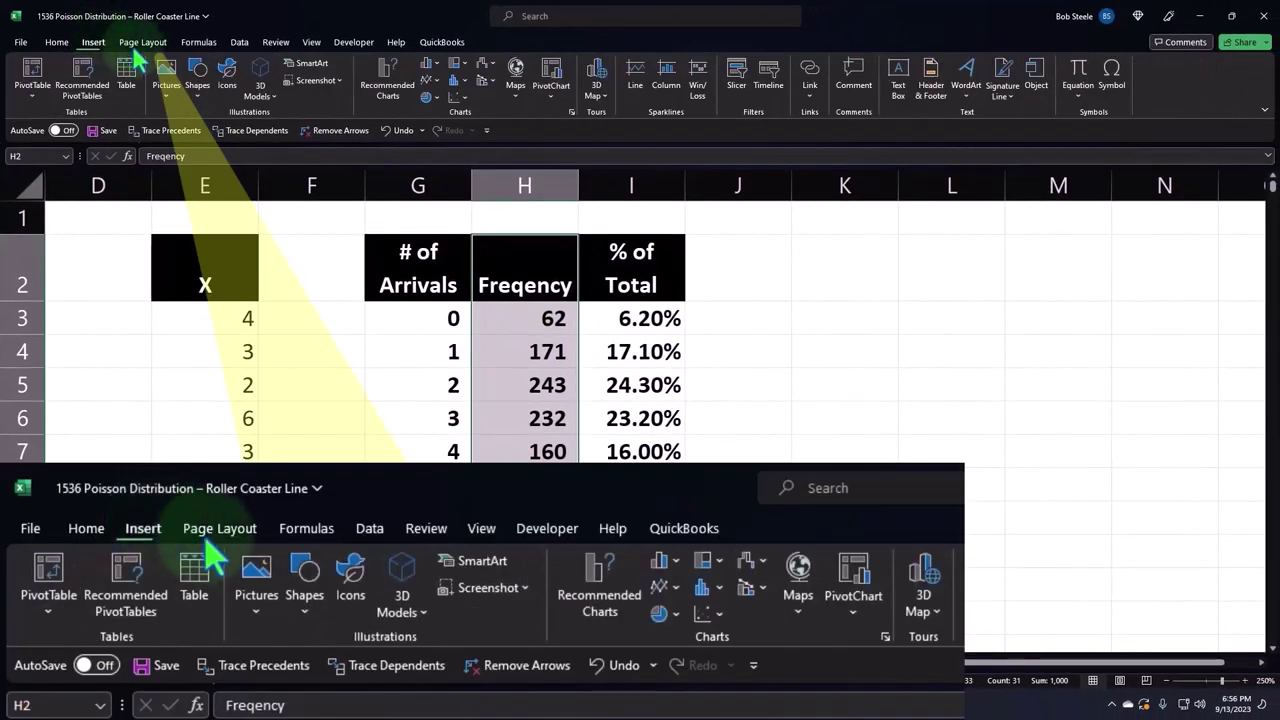
click(430, 66)
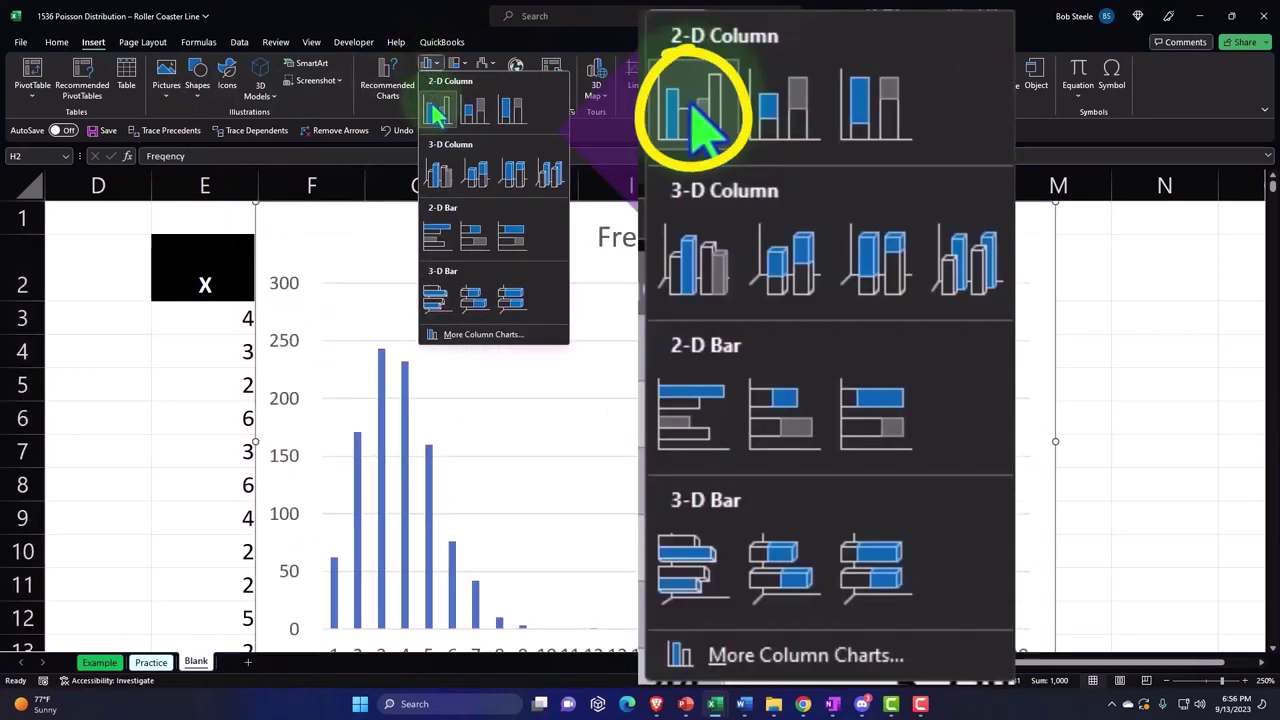
click(436, 104)
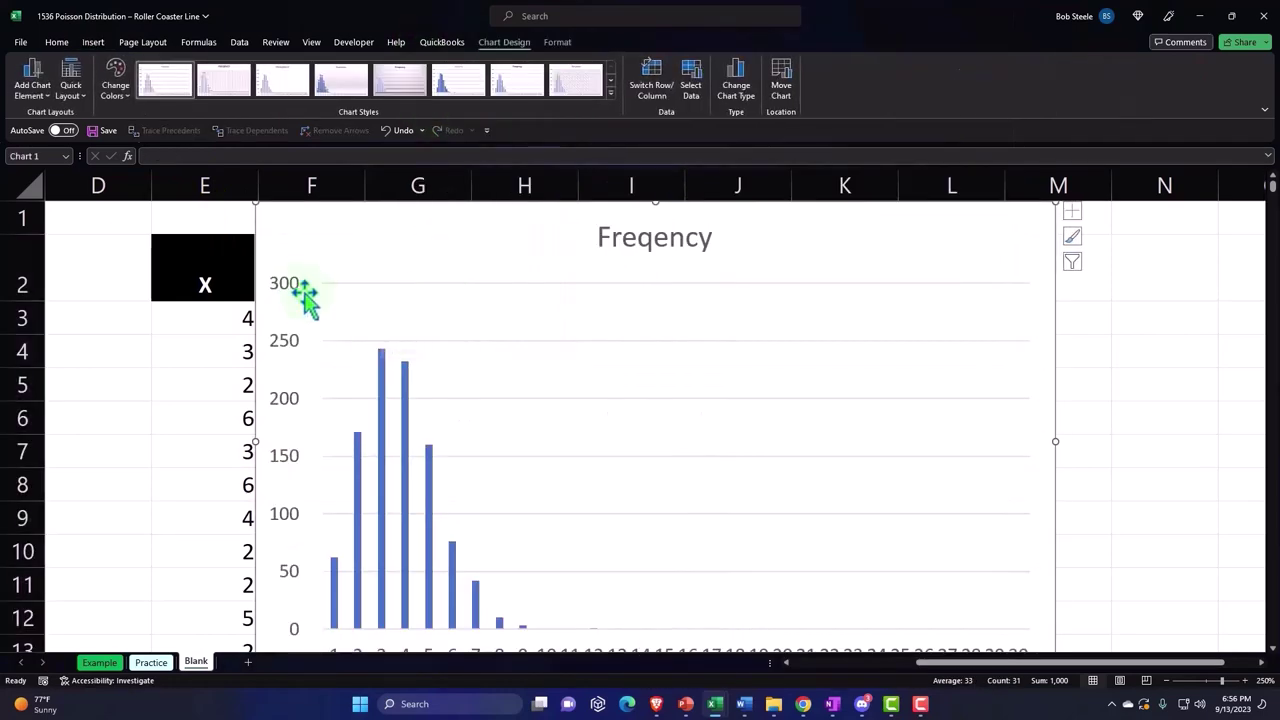
drag(283, 220, 740, 226)
drag(978, 672, 1043, 672)
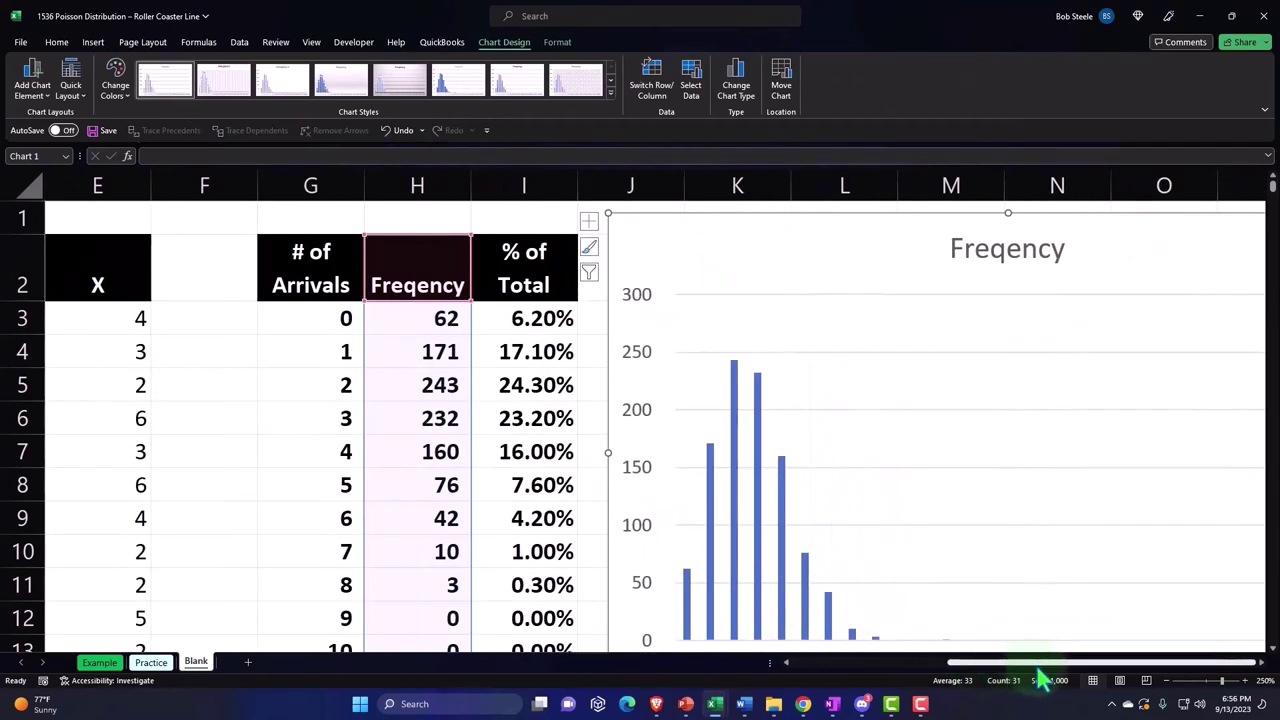
scroll(995, 540, down, 1)
scroll(995, 540, up, 2)
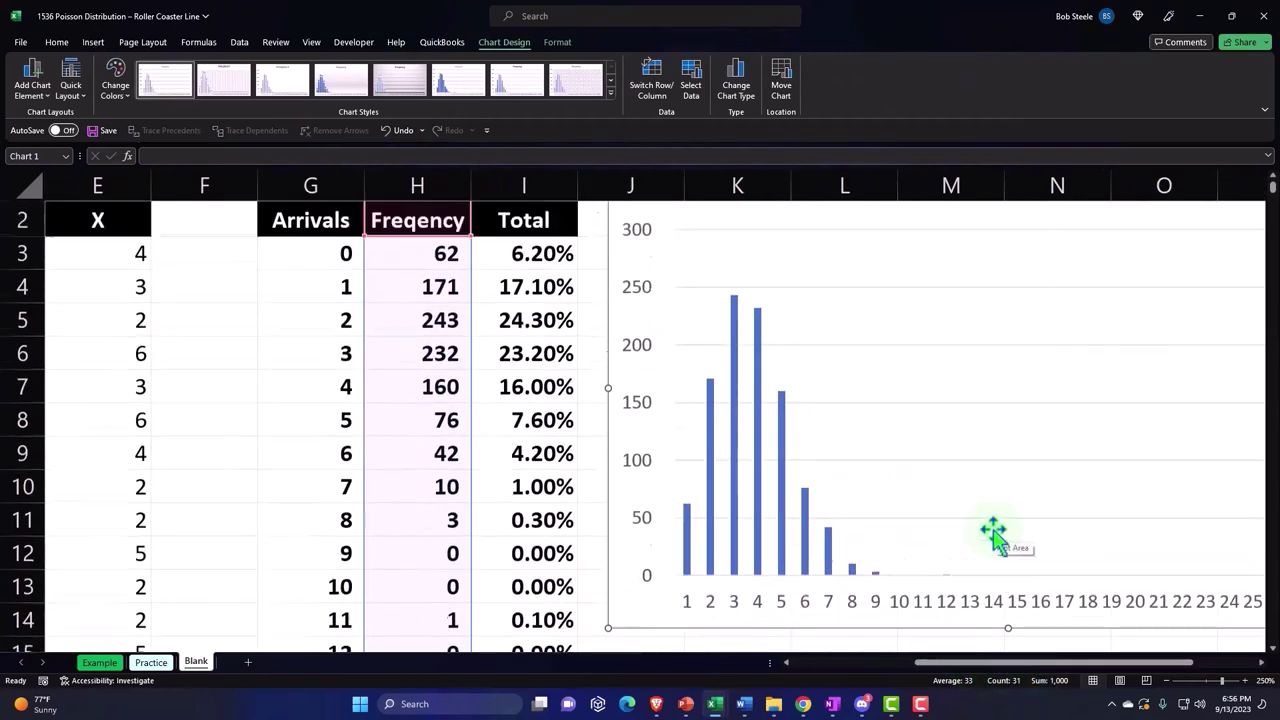
ctrl+scroll(826, 253, down, 2)
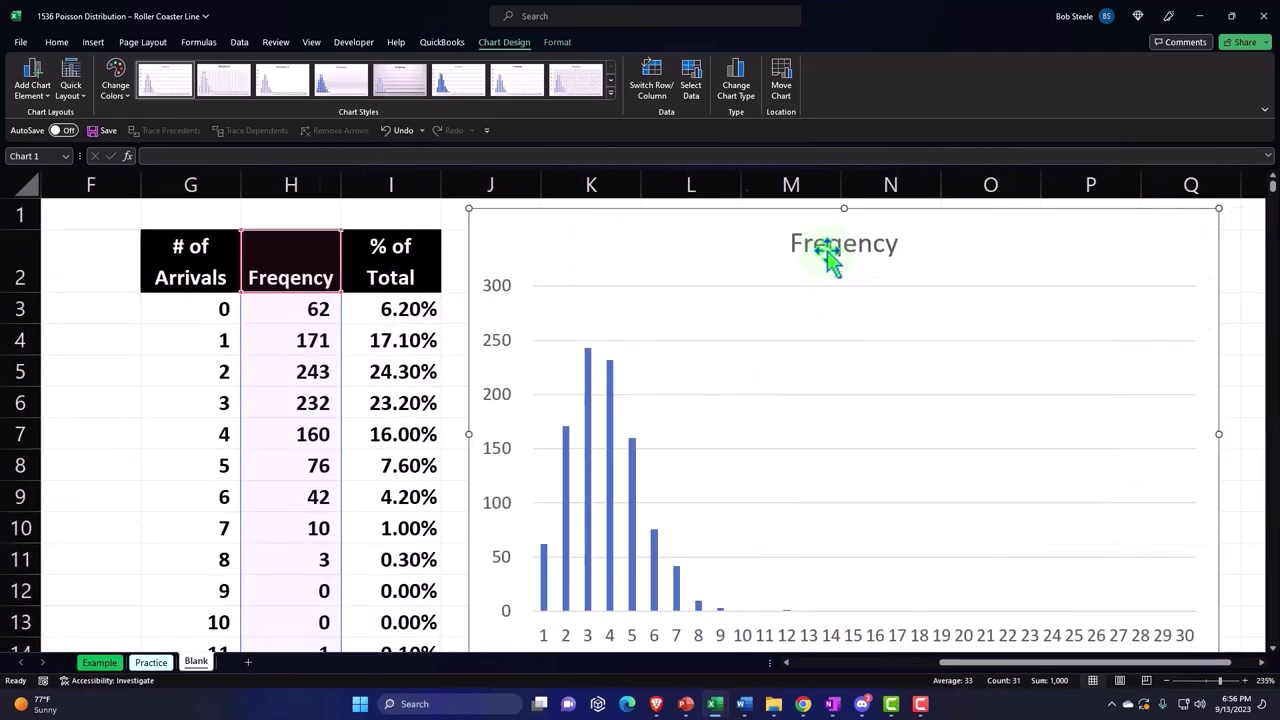
Set the Frequency chart's horizontal axis labels to the # of Arrivals range G3:G32
click(691, 80)
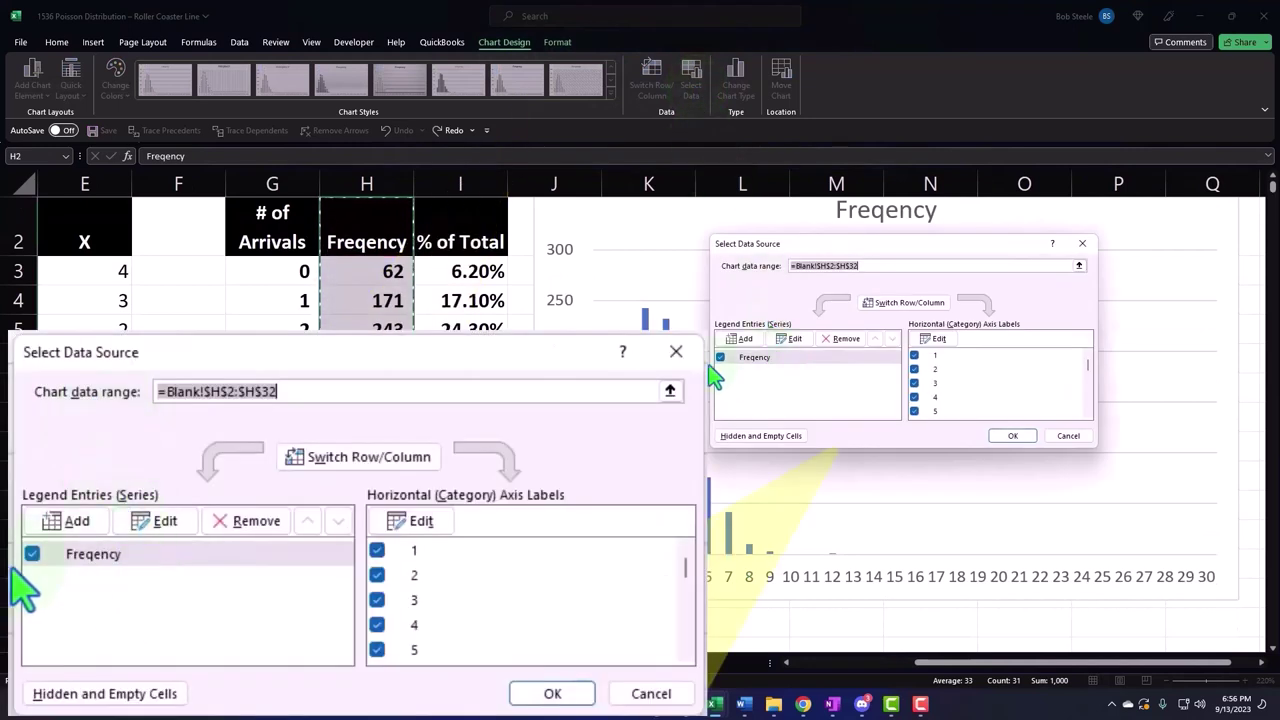
click(420, 521)
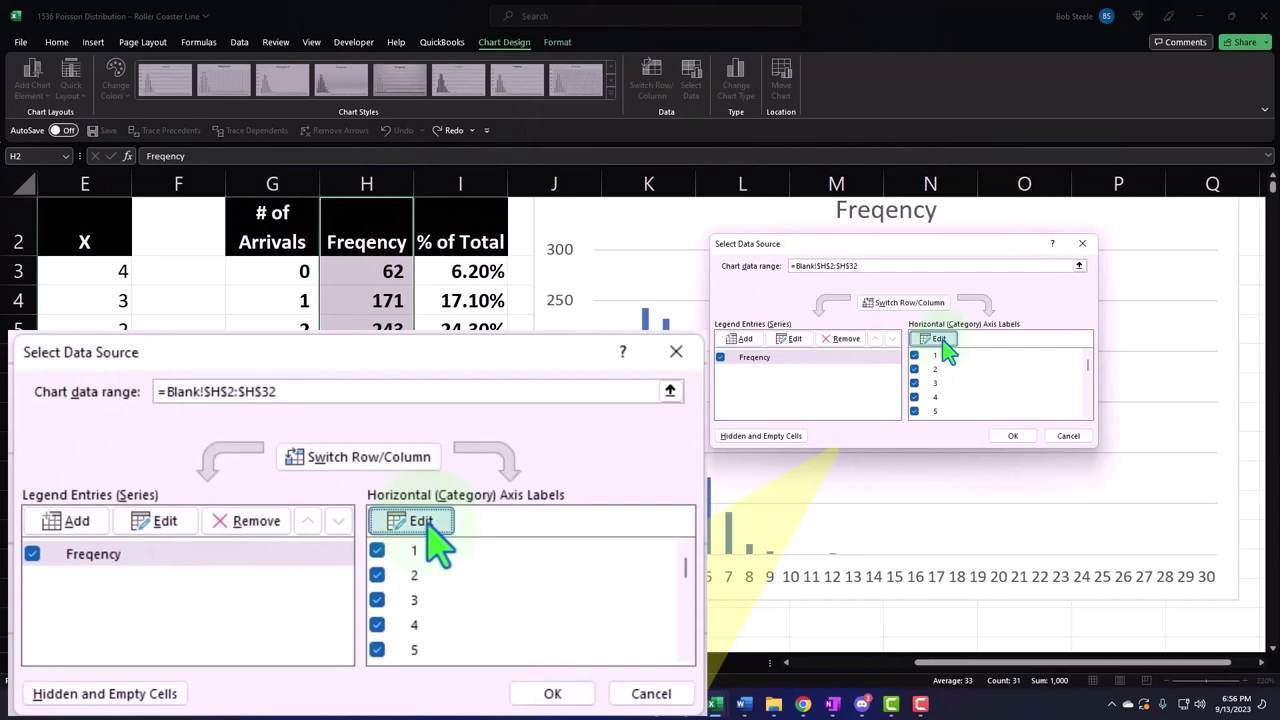
click(275, 272)
key(ctrl+shift+Down)
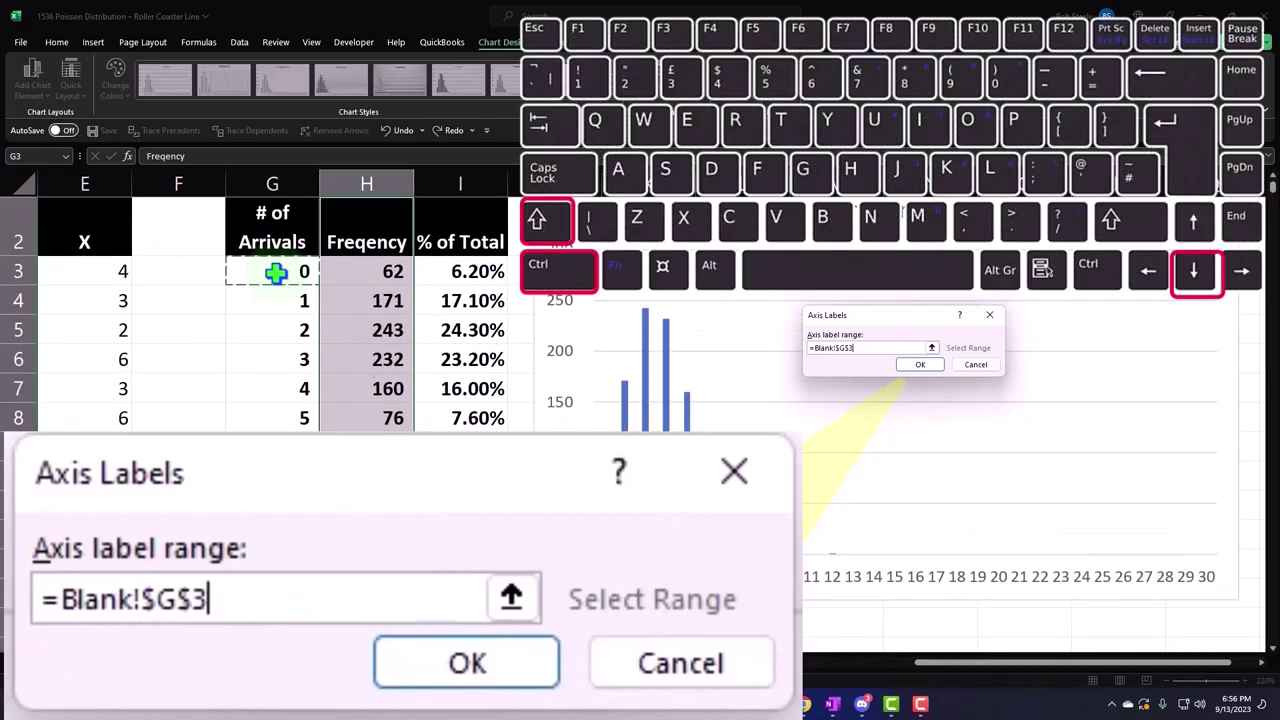
key(ctrl+shift+Down)
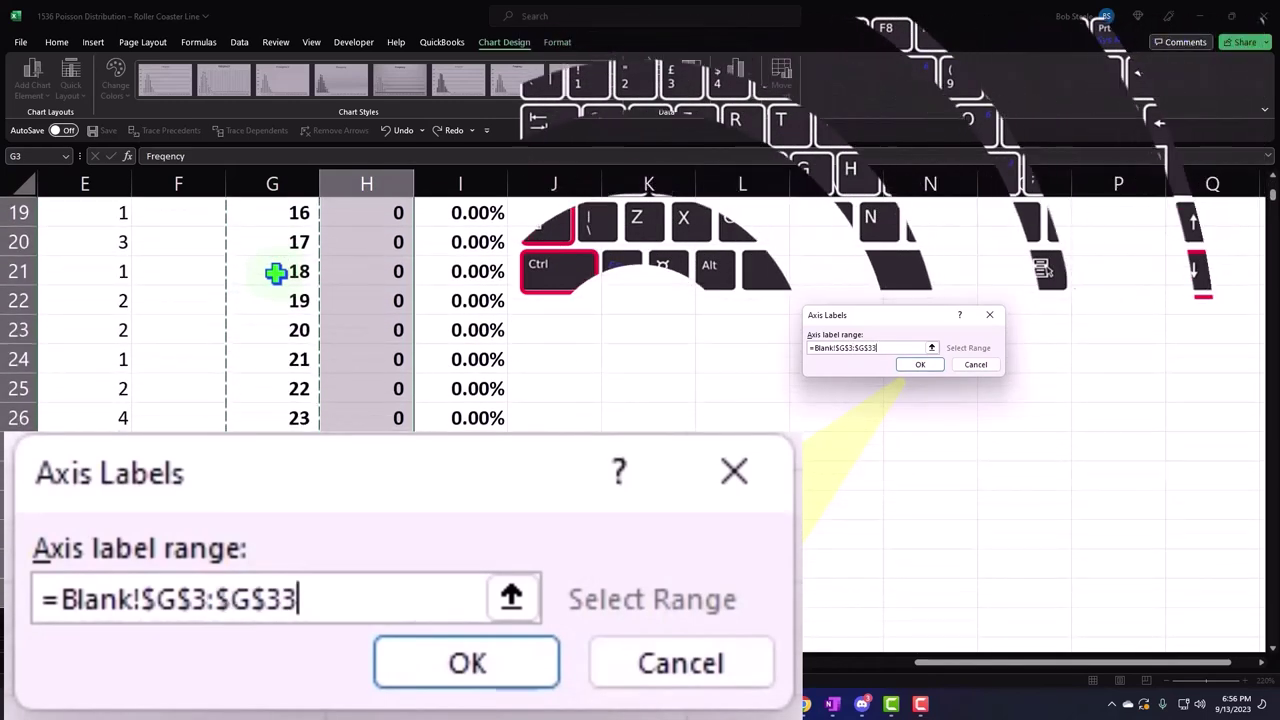
key(shift+Up)
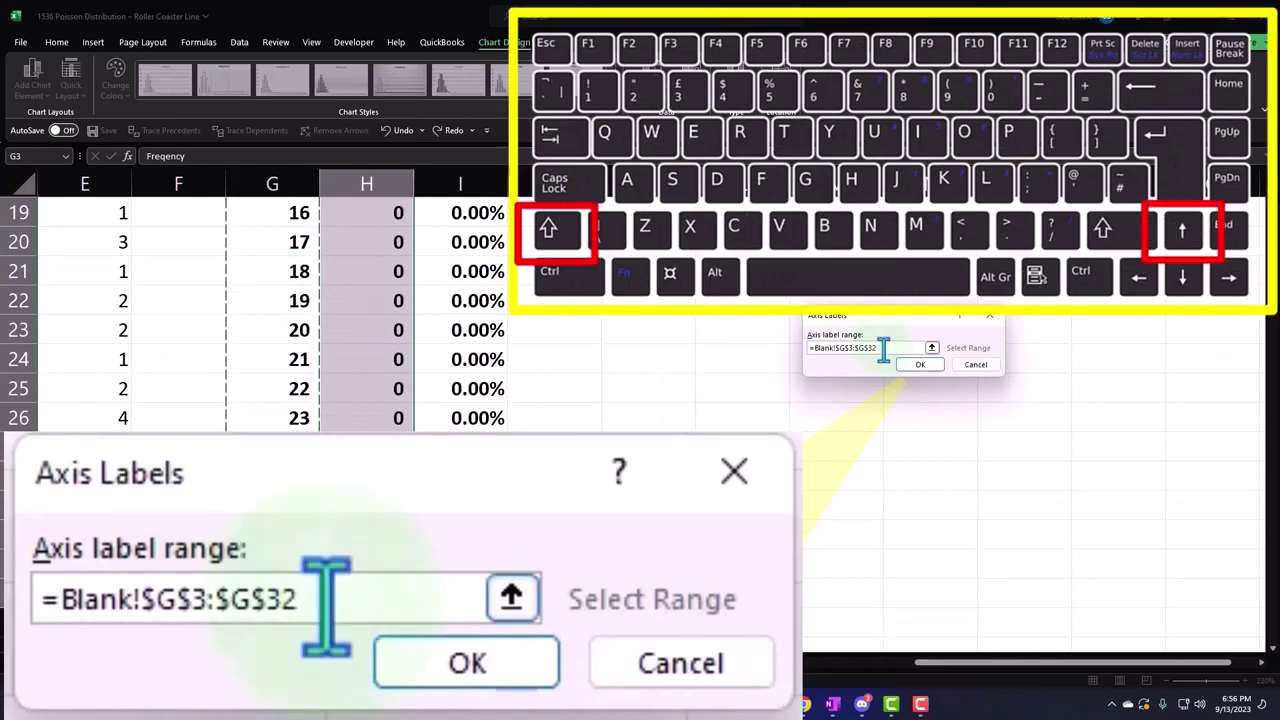
click(918, 366)
click(1006, 449)
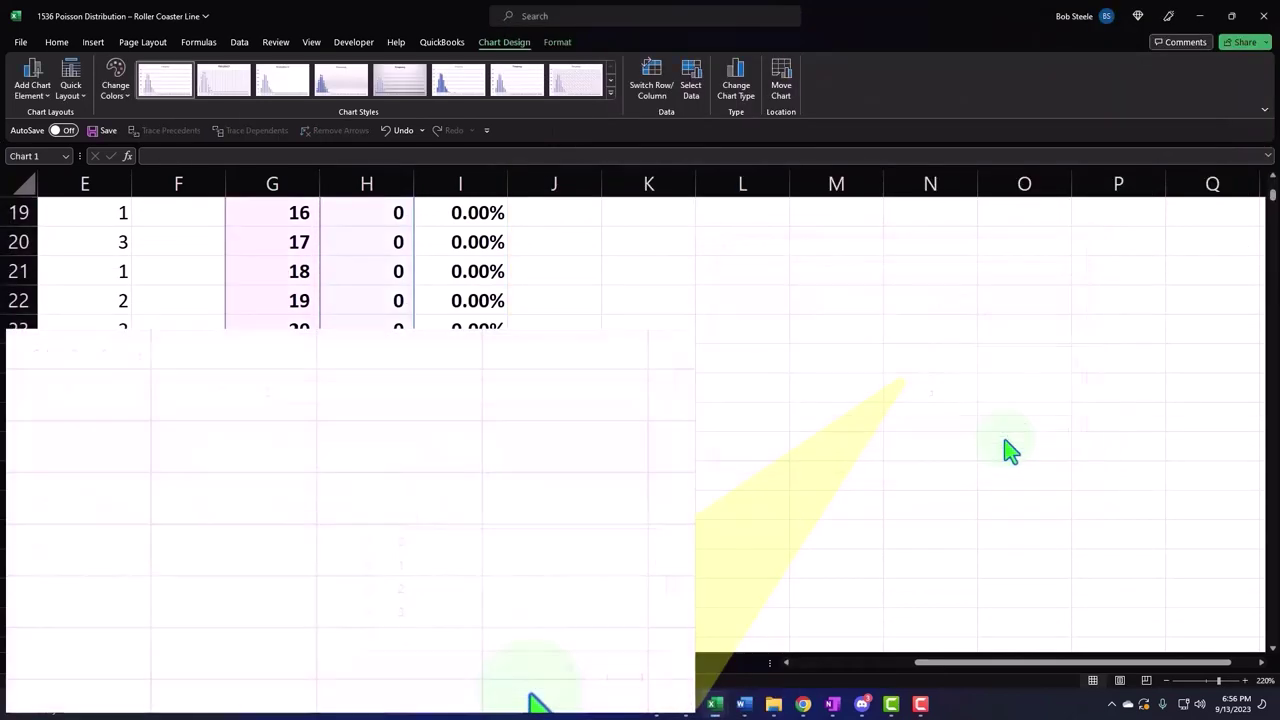
scroll(1008, 449, up, 1)
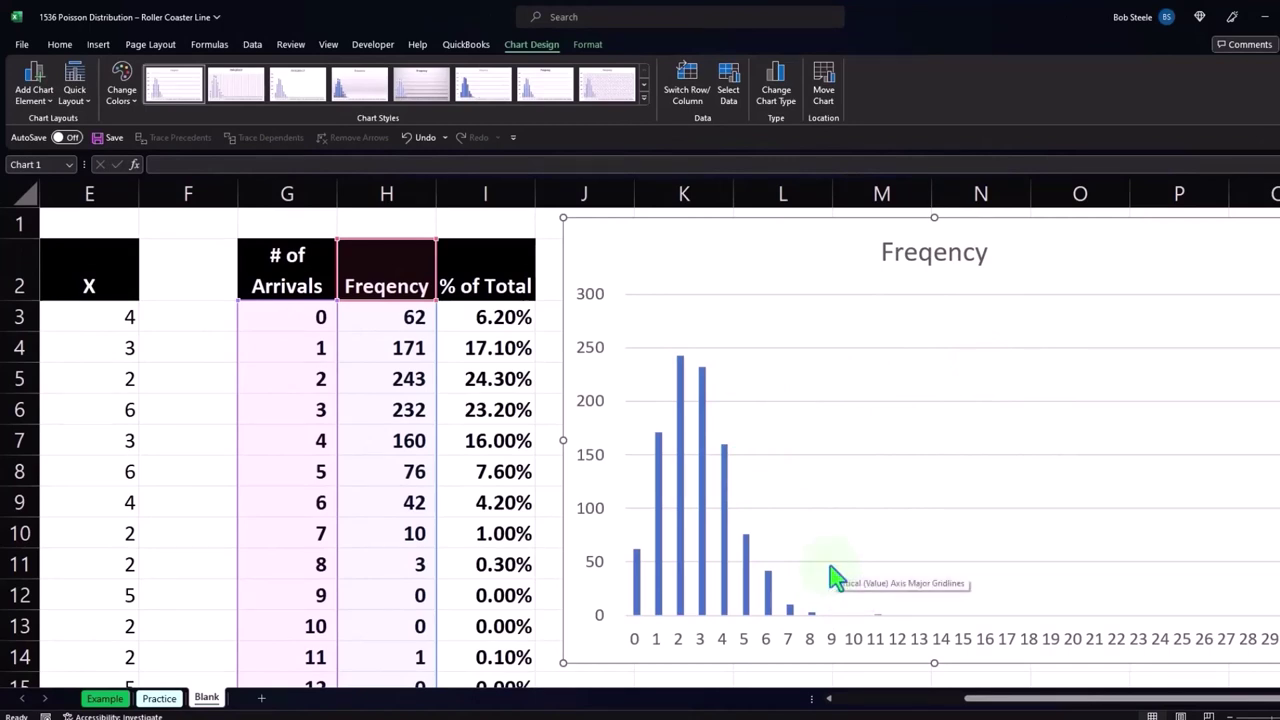
Insert a clustered column chart of the % of Total values in I2:I32
scroll(794, 571, down, 1)
click(803, 591)
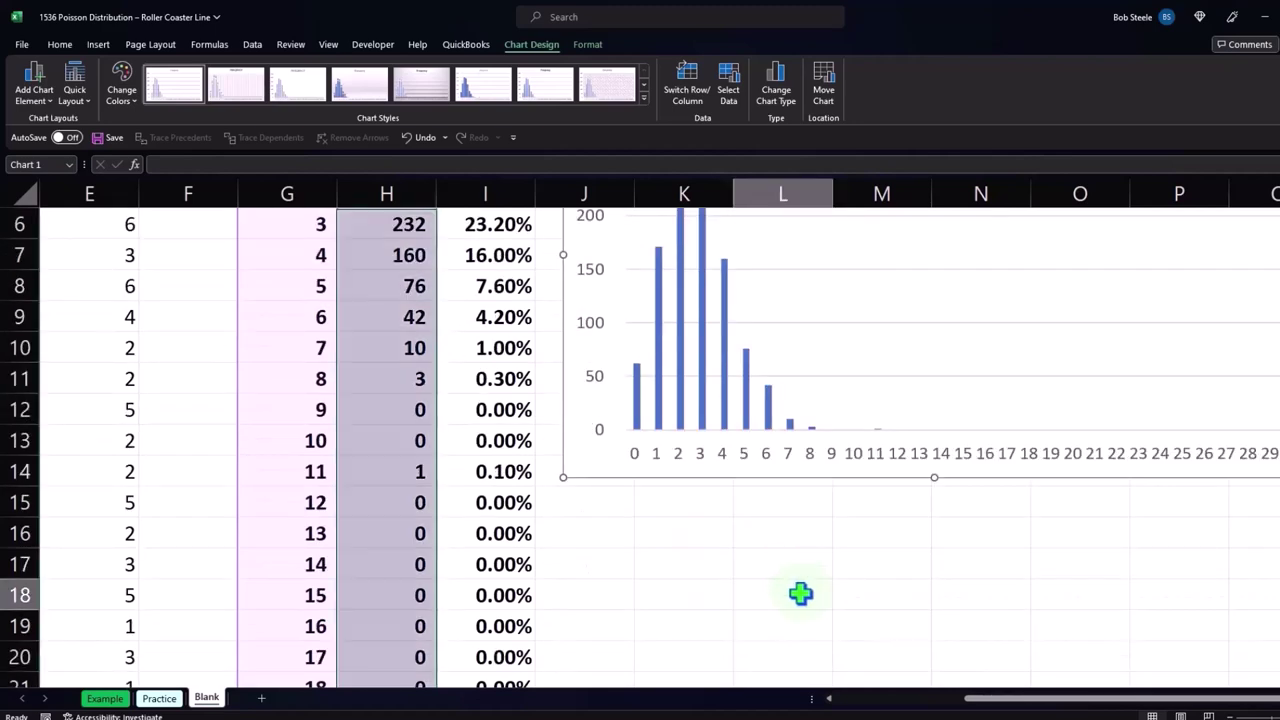
scroll(717, 563, up, 1)
click(492, 283)
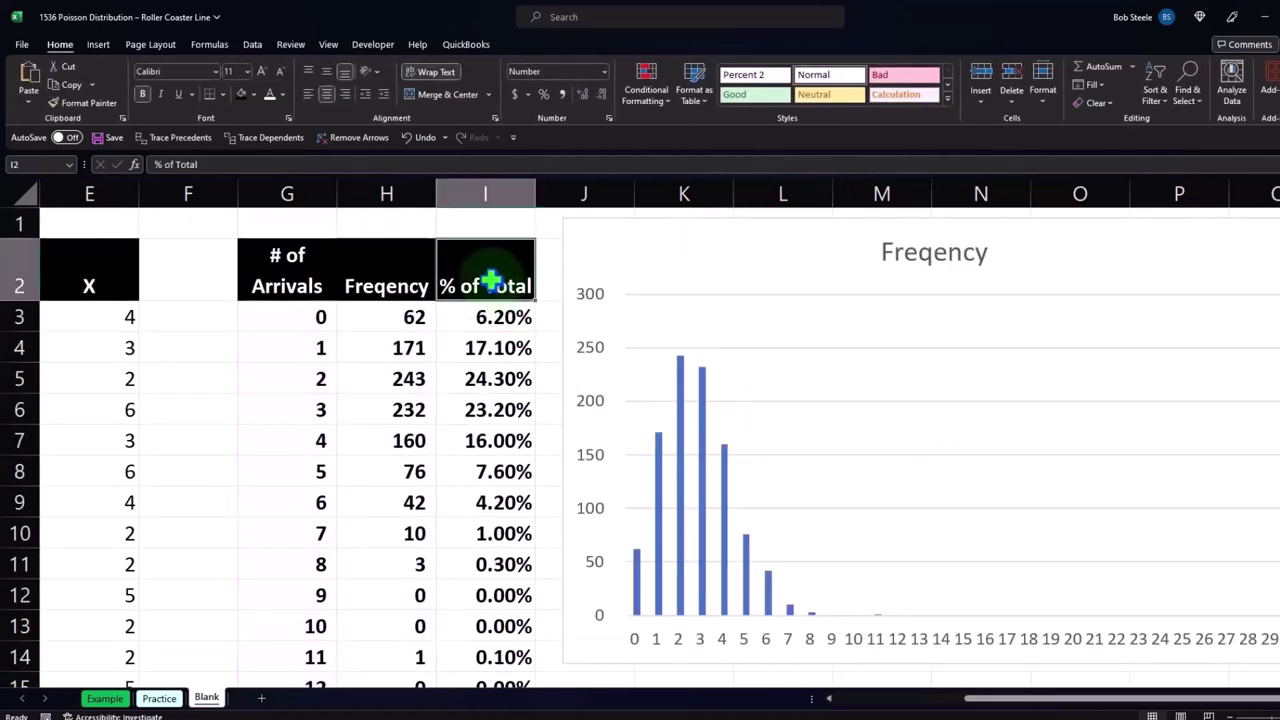
key(shift+Down)
key(shift+Down)
key(shift+Down)
key(shift+Down)
key(shift+Down)
key(shift+Down)
key(shift+Down)
key(shift+Down)
key(shift+Down)
key(shift+Down)
key(shift+Down)
key(shift+Down)
key(shift+Down)
key(shift+Down)
key(shift+Down)
key(shift+Down)
key(shift+Down)
key(shift+Down)
key(shift+Down)
key(shift+Down)
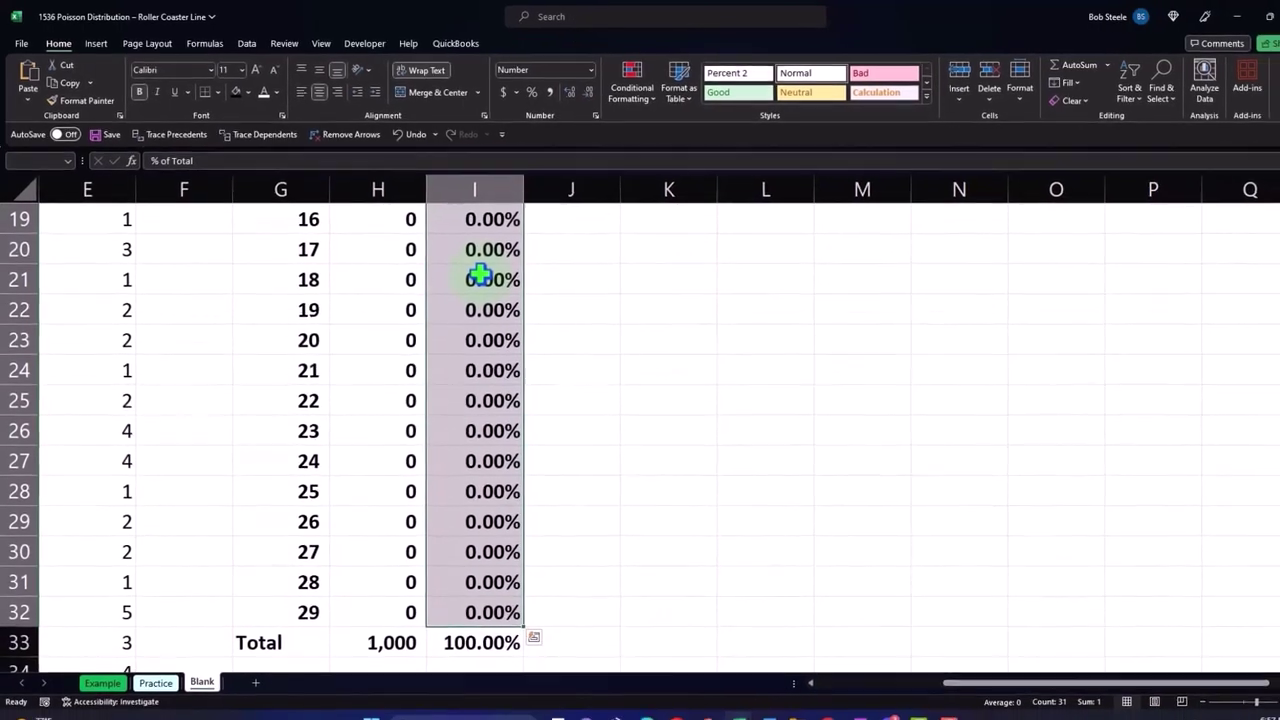
scroll(481, 277, up, 6)
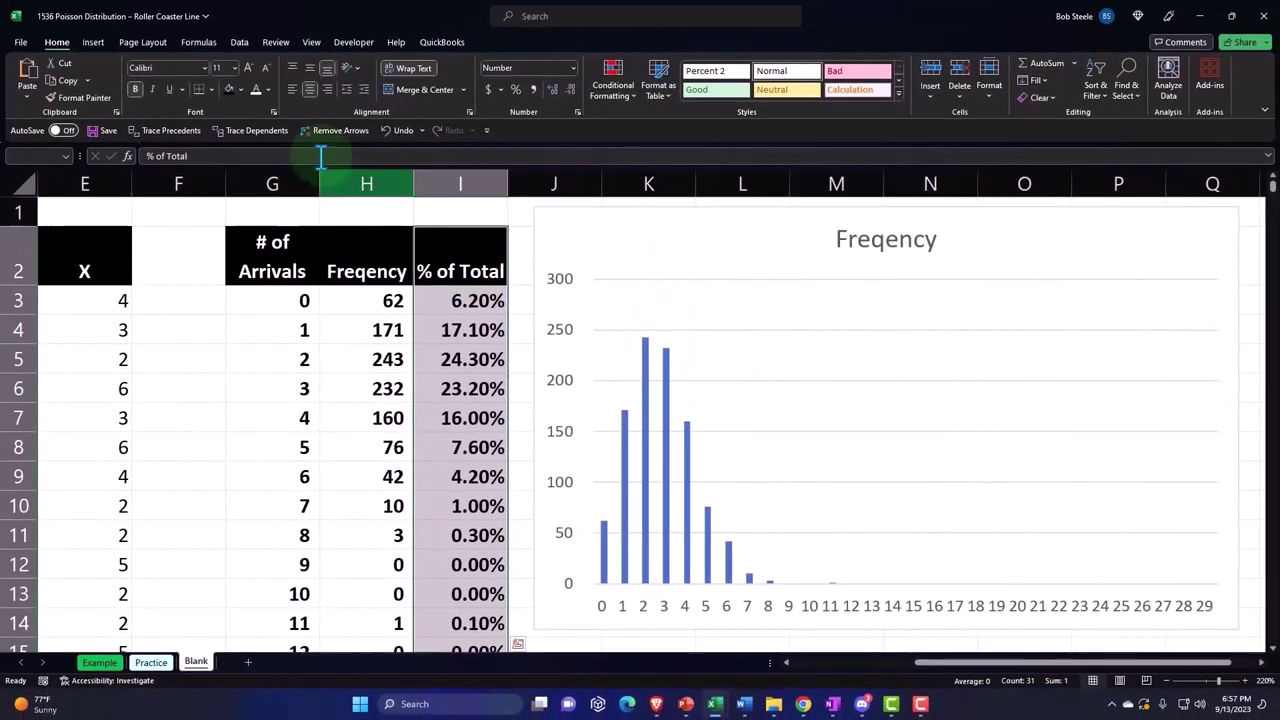
click(95, 43)
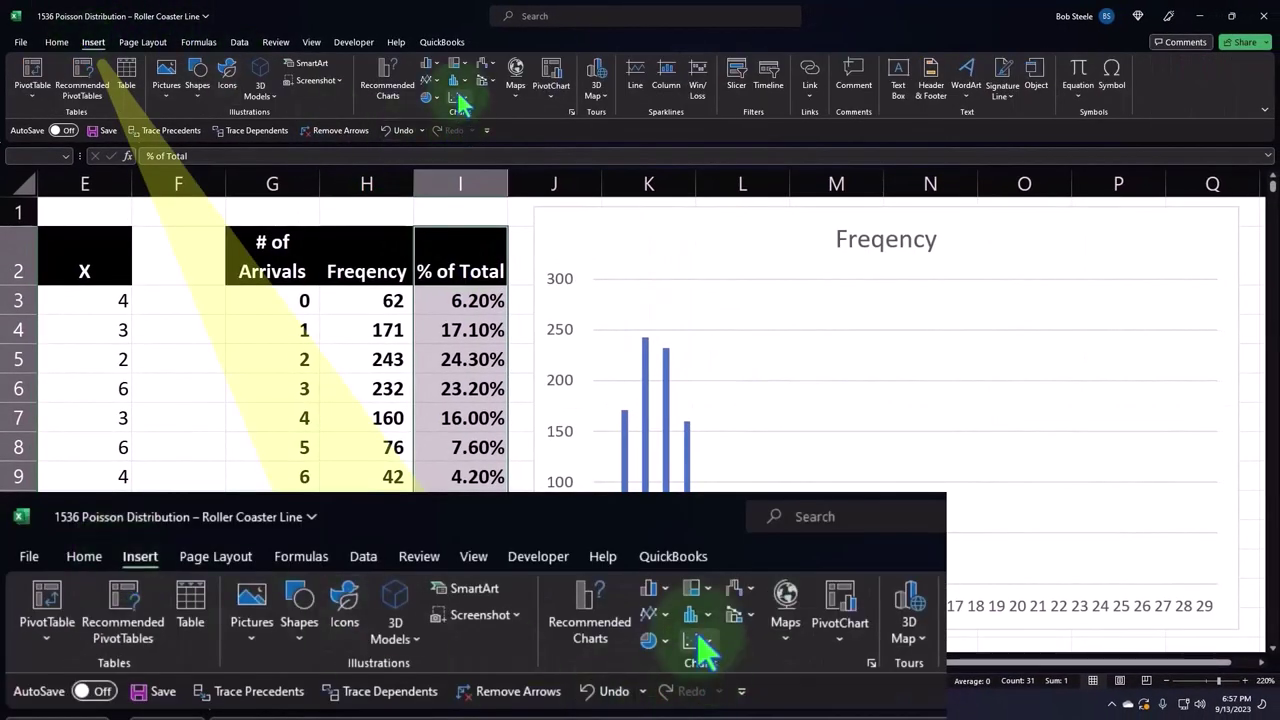
click(426, 66)
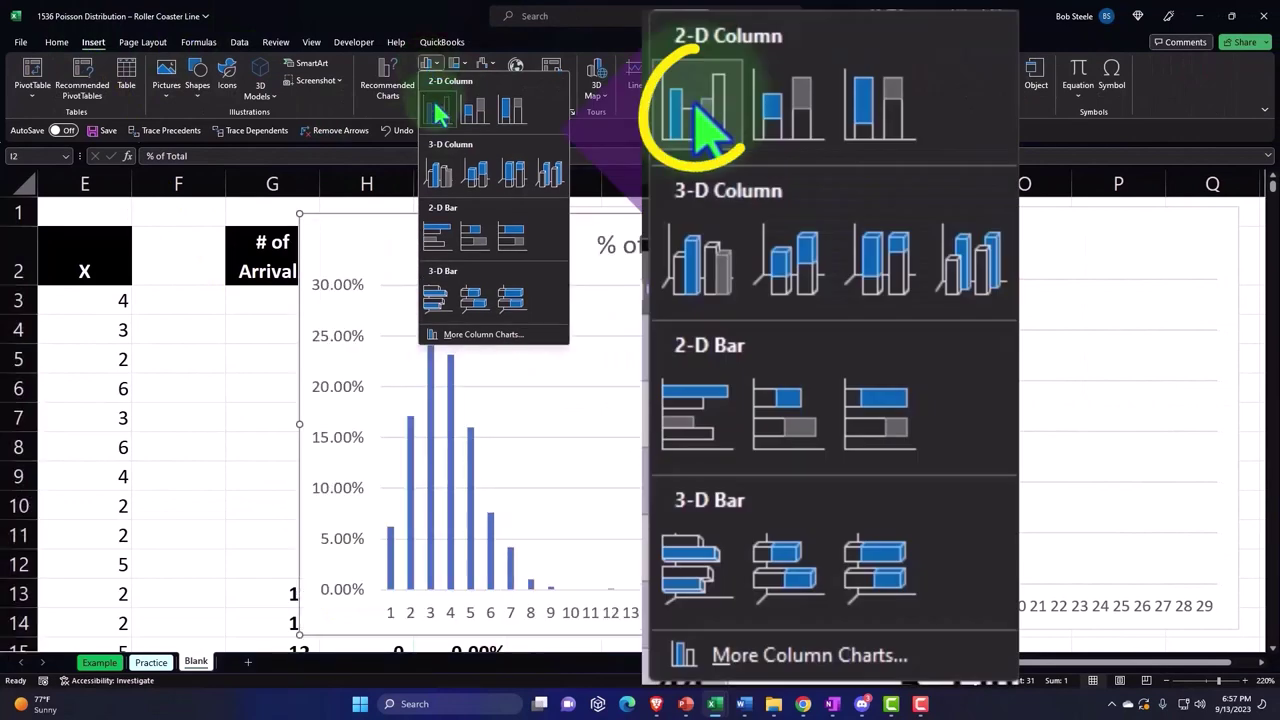
click(437, 108)
Move the % of Total chart below the Frequency chart
drag(480, 291, 644, 550)
scroll(634, 343, down, 3)
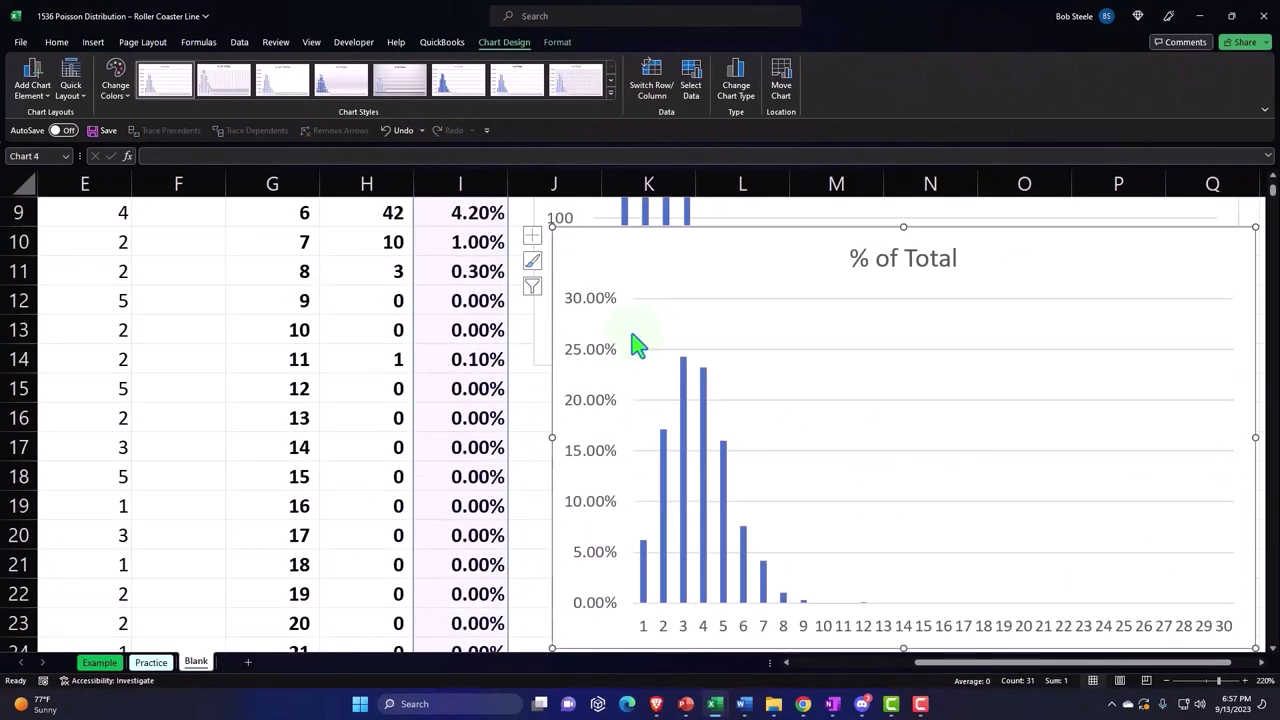
drag(589, 269, 577, 397)
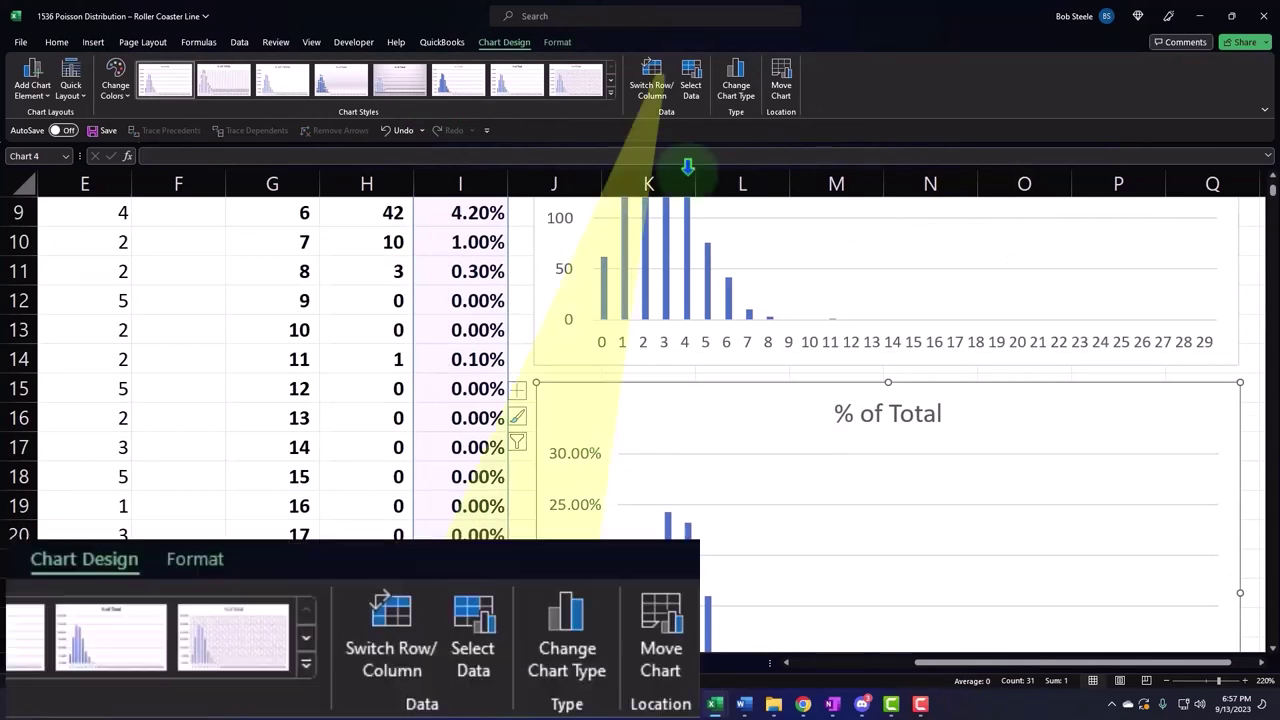
Set the % of Total chart's axis labels to the # of Arrivals cells G3:G32
click(690, 80)
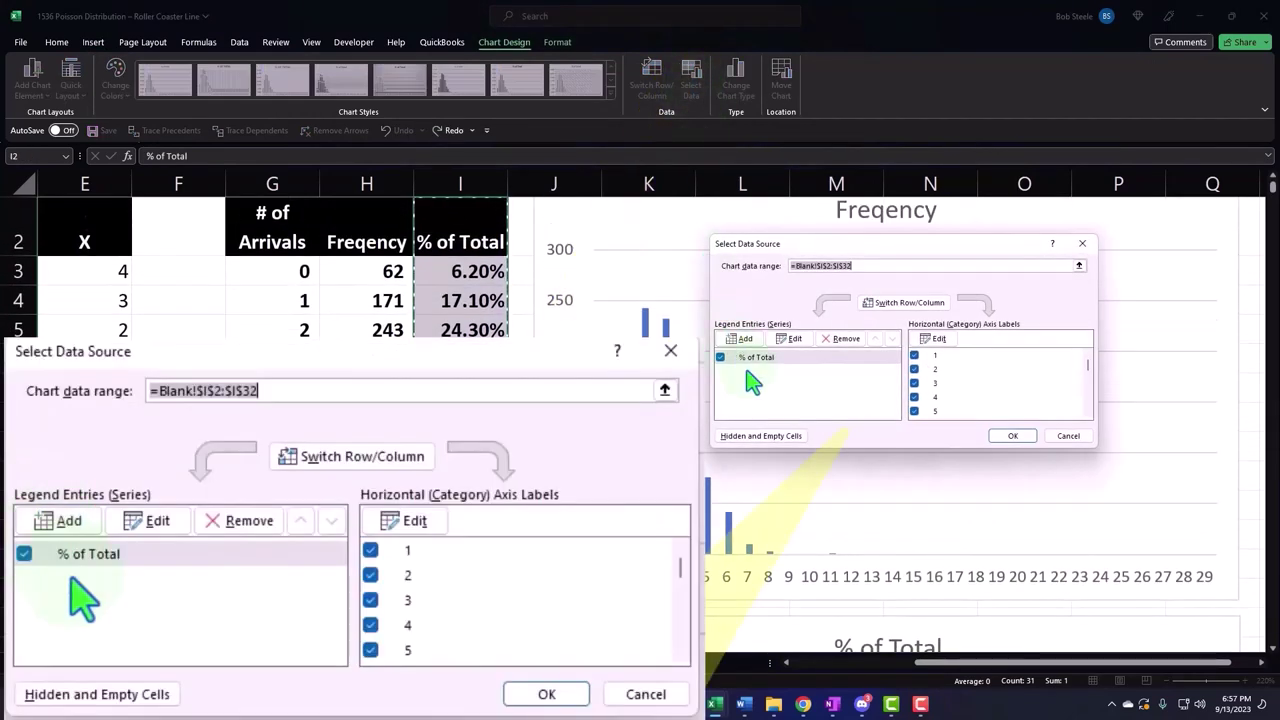
click(935, 339)
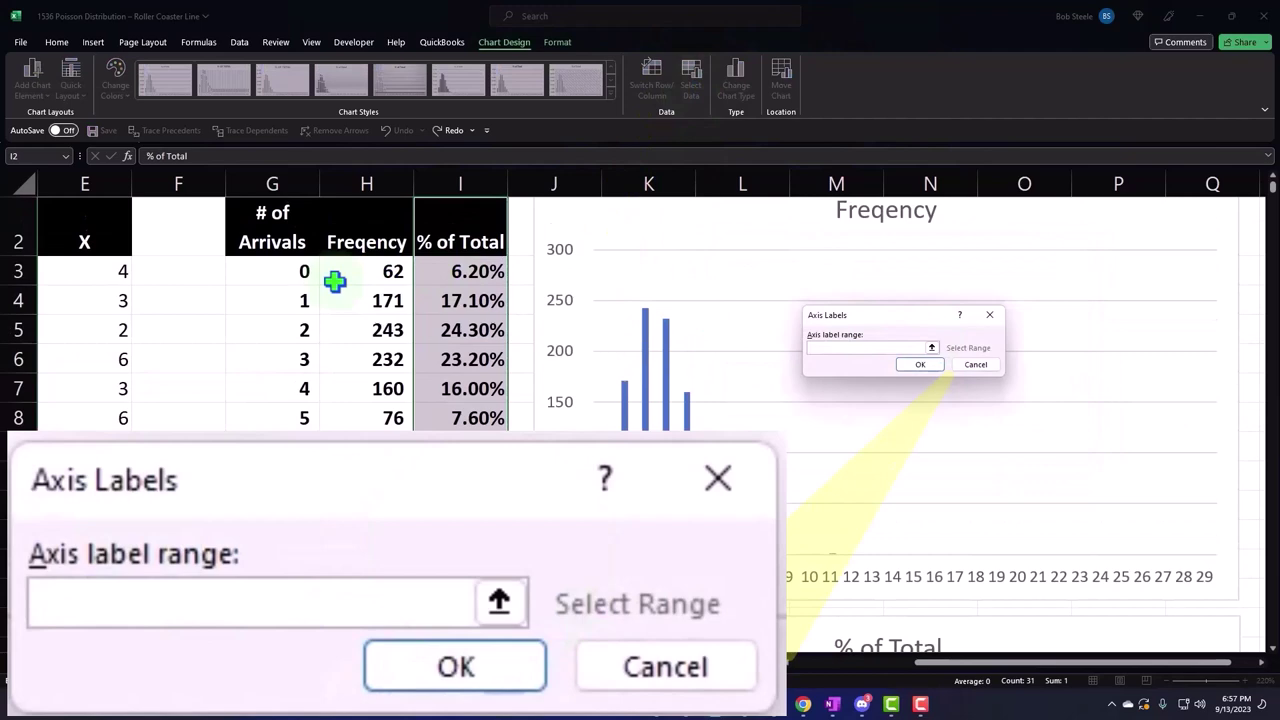
click(303, 273)
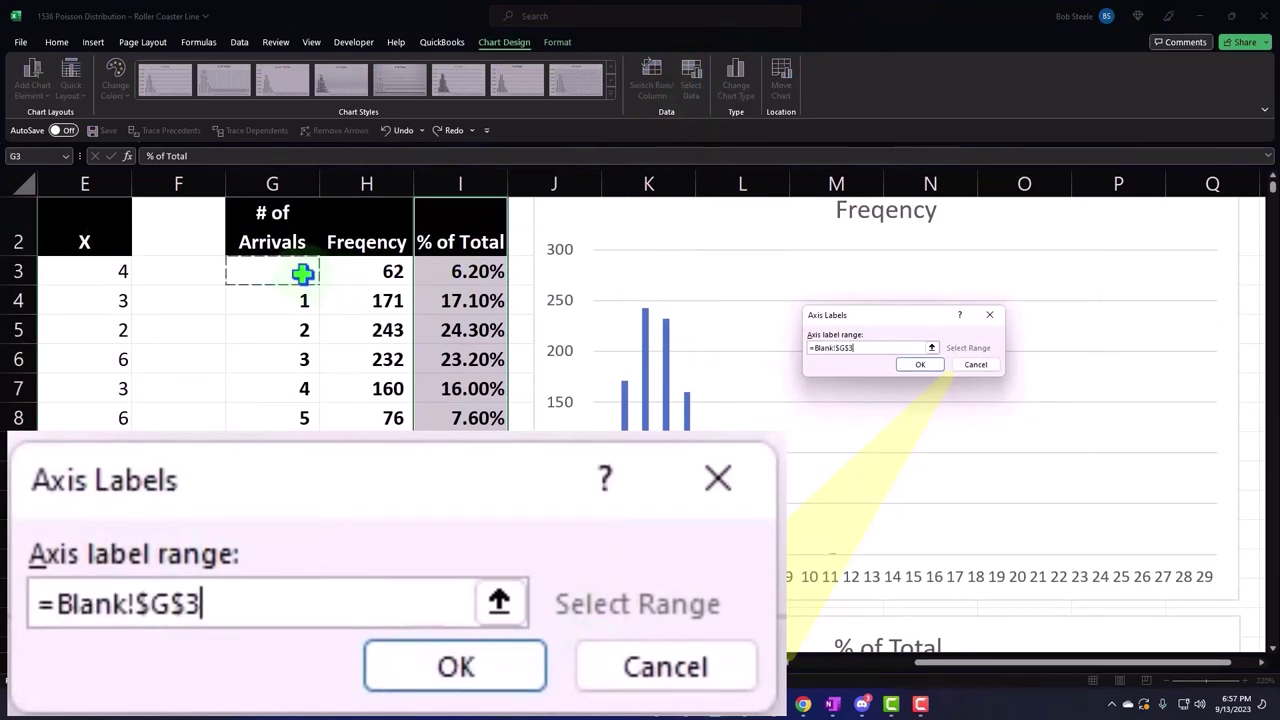
key(ctrl+shift+Down)
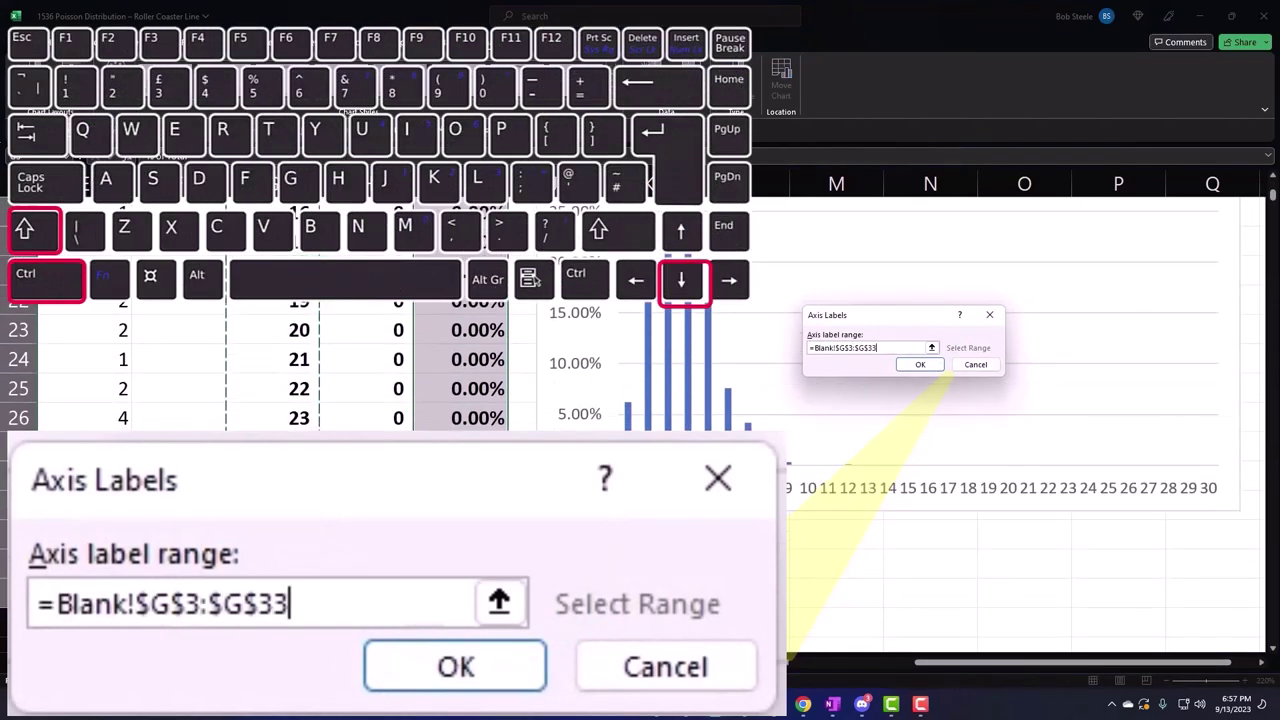
key(shift+Up)
key(Return)
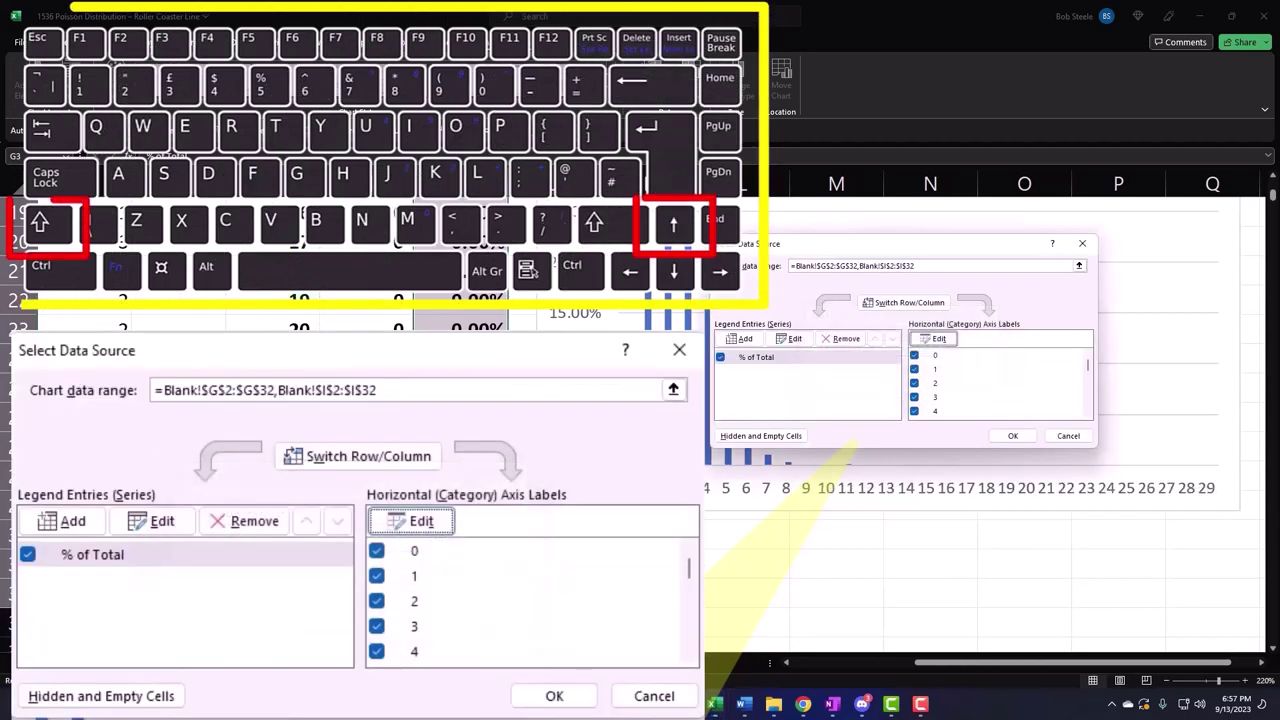
click(1012, 435)
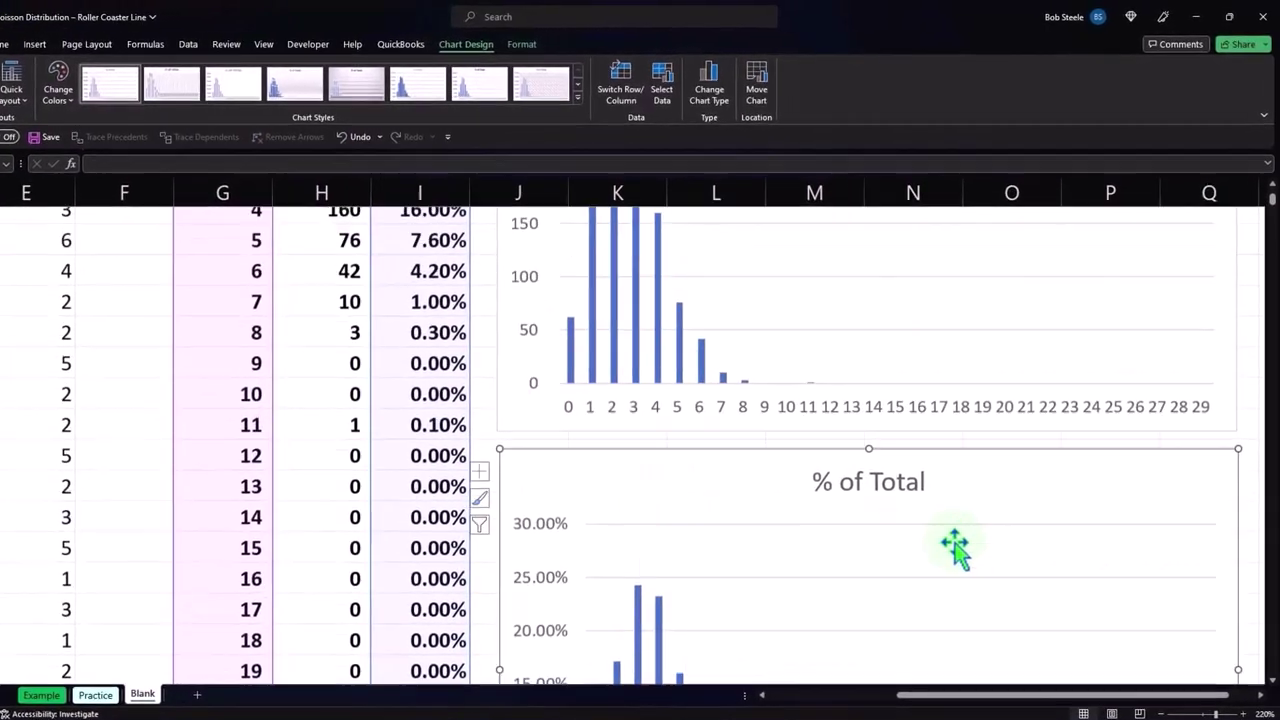
scroll(931, 580, down, 3)
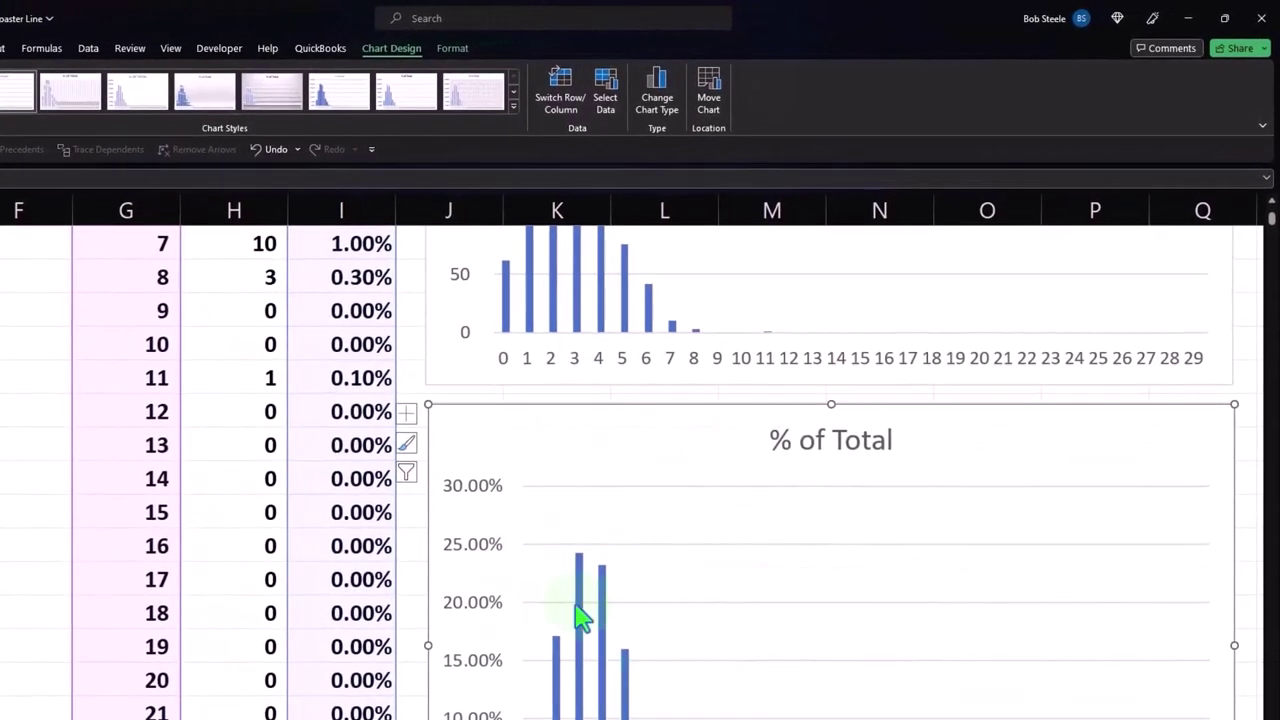
mouse_move(580, 614)
scroll(578, 614, up, 3)
mouse_move(585, 497)
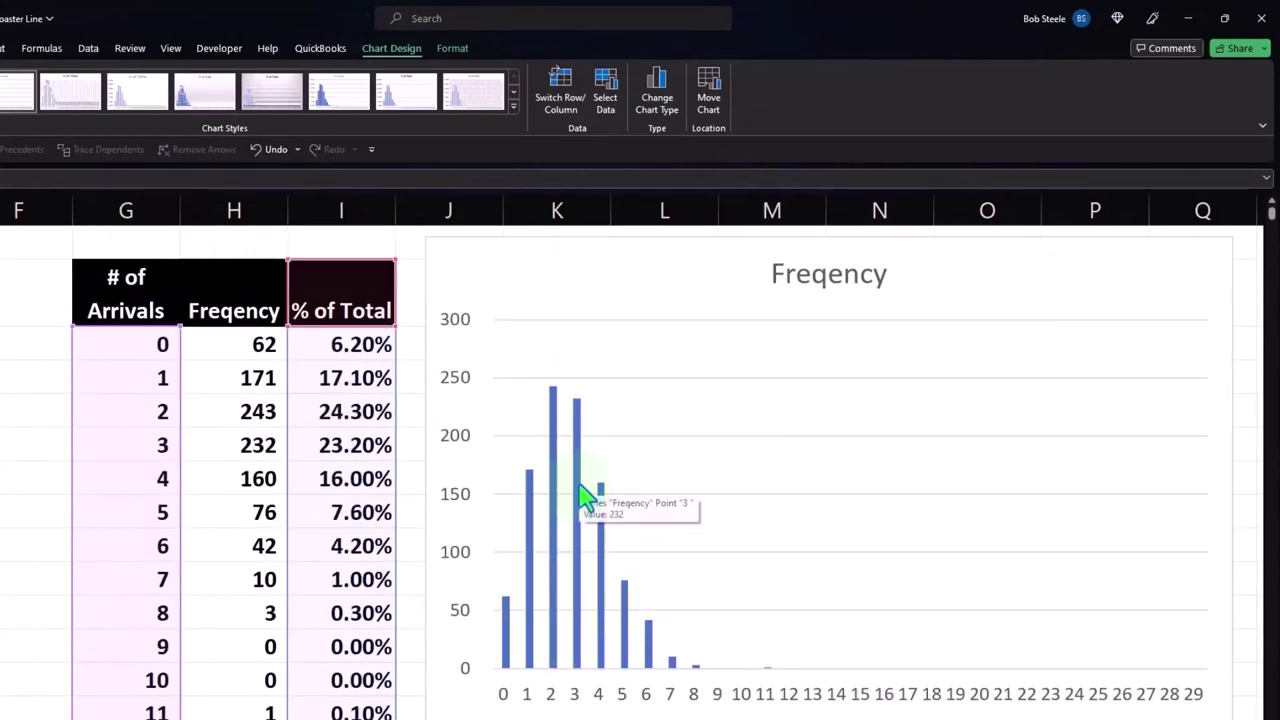
scroll(585, 497, down, 6)
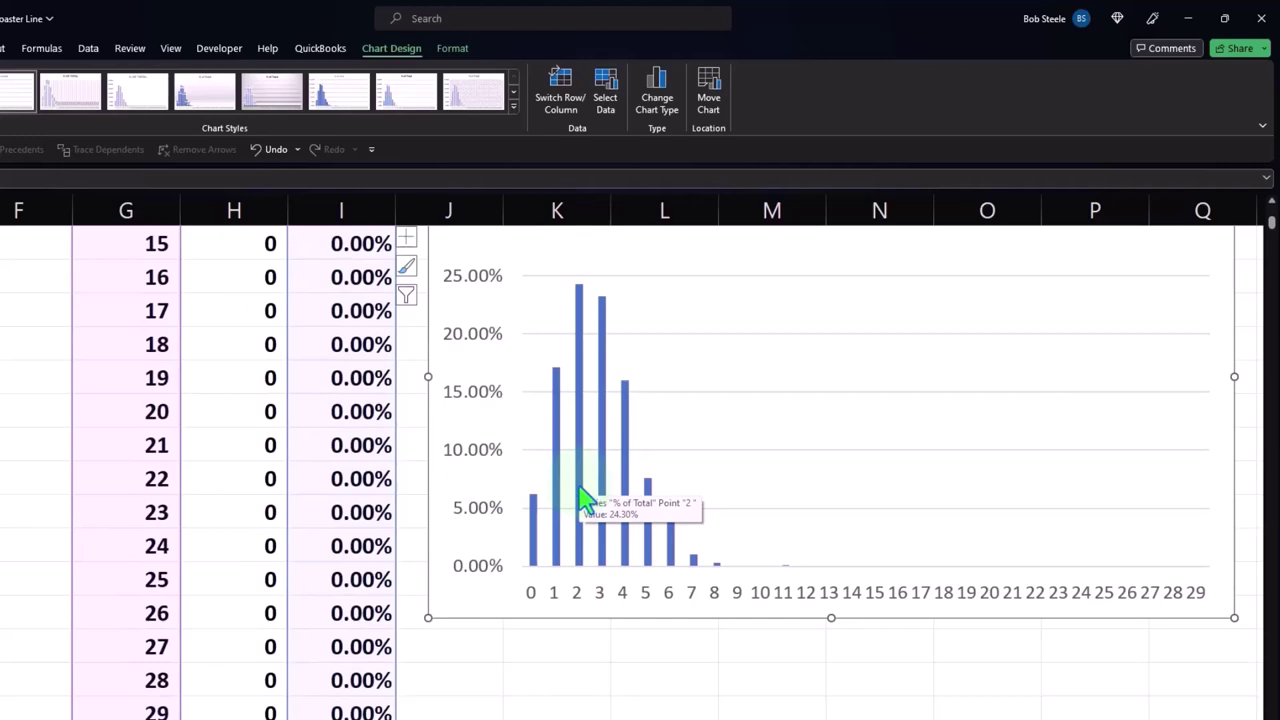
click(585, 681)
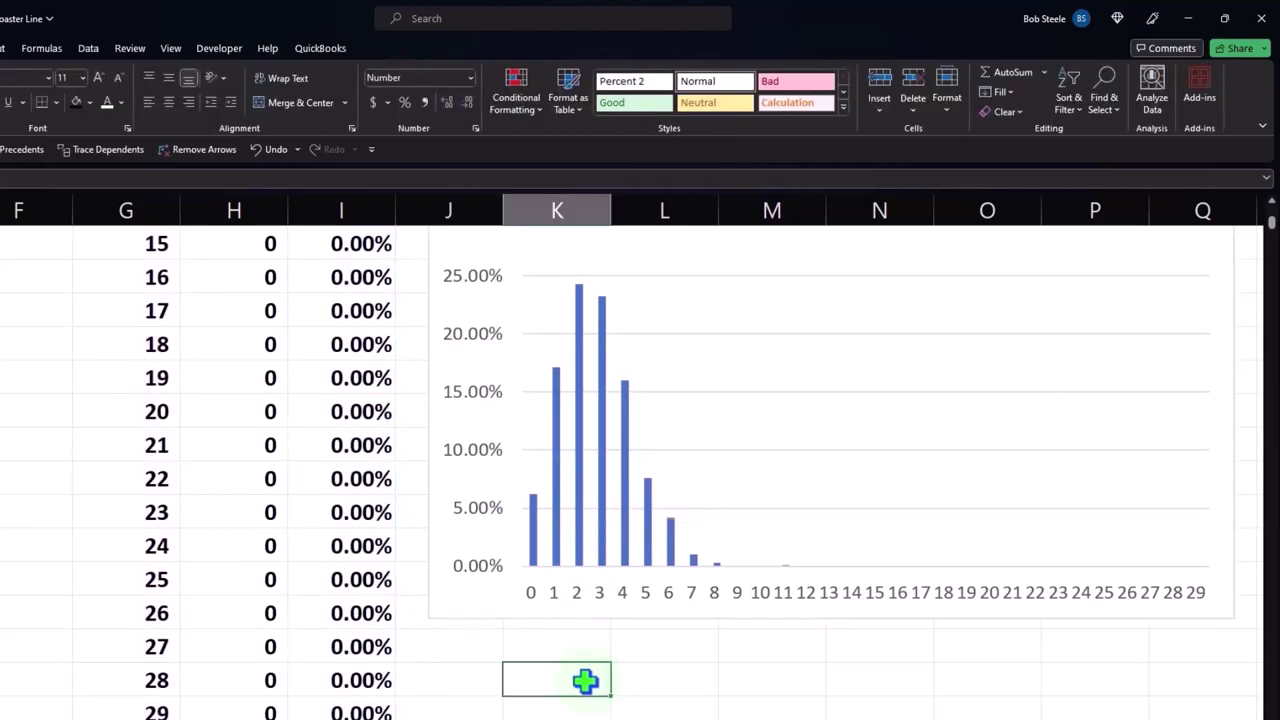
scroll(585, 681, up, 6)
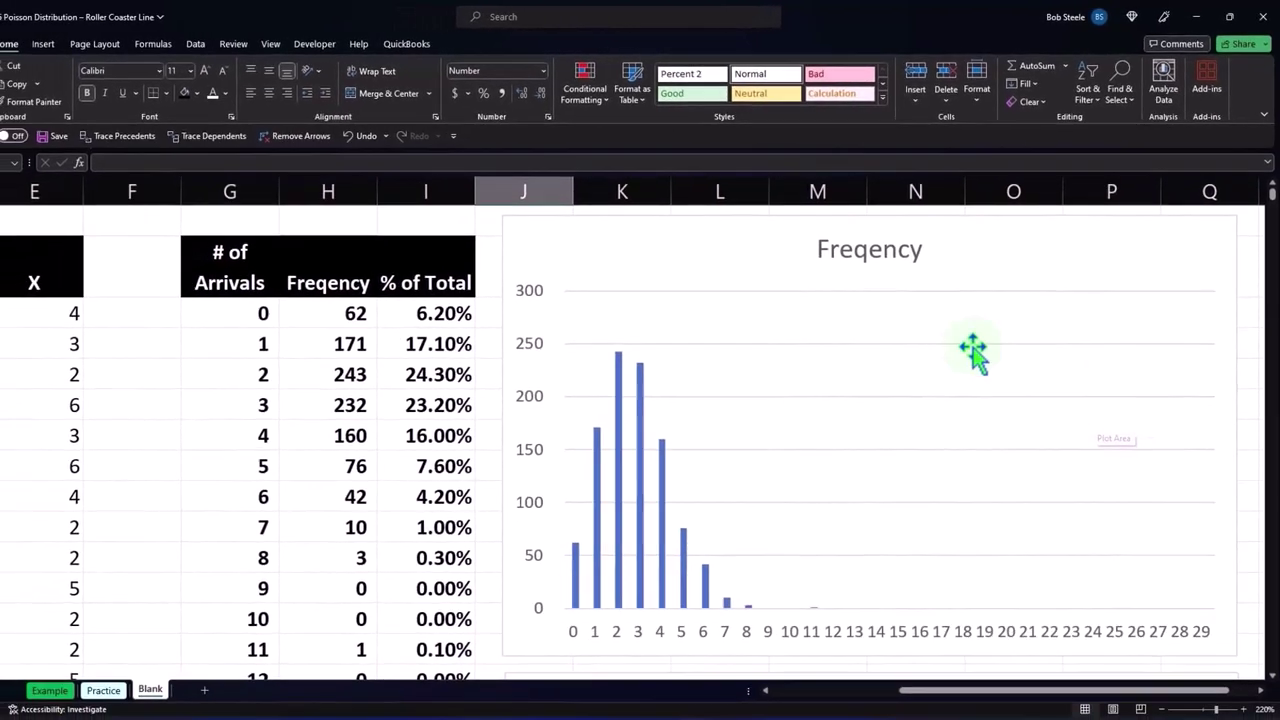
Move the Freqency and % of Total charts right to about column N
drag(551, 239, 953, 246)
scroll(891, 354, down, 3)
drag(592, 408, 981, 399)
click(751, 443)
Narrow column J to a 20-pixel spacer beside the arrivals table
scroll(737, 446, up, 3)
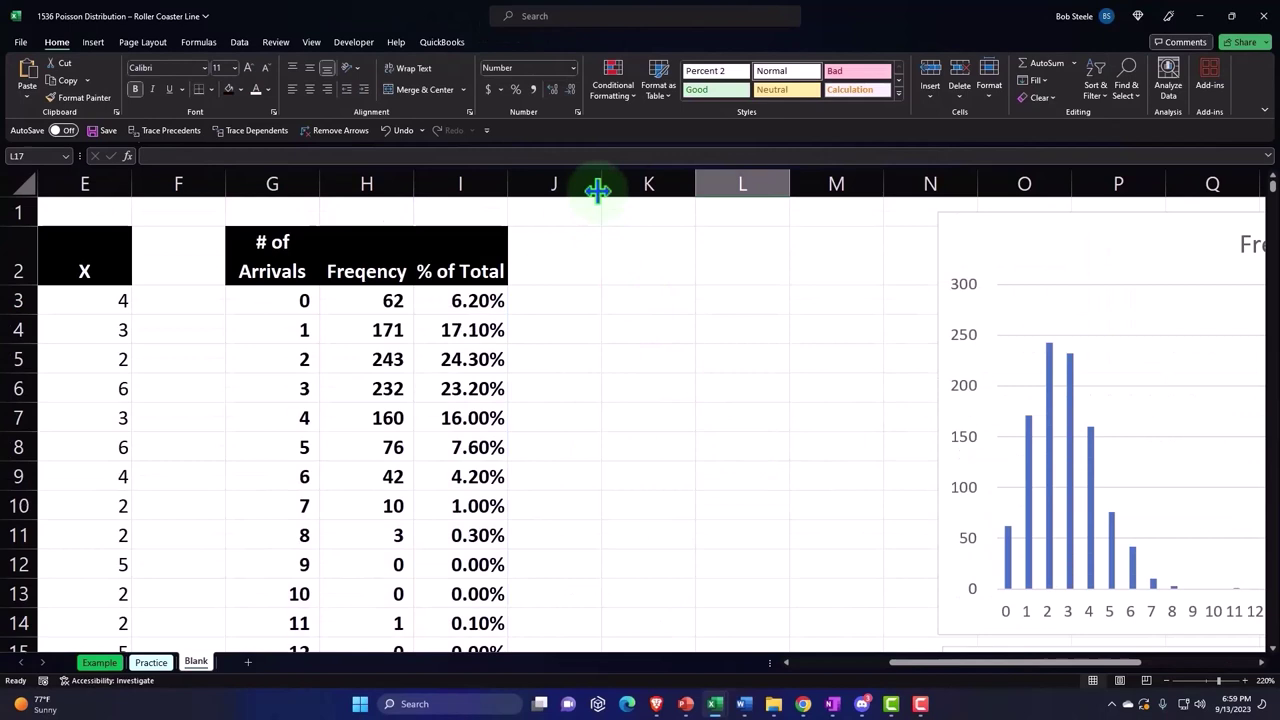
drag(601, 187, 529, 192)
click(573, 305)
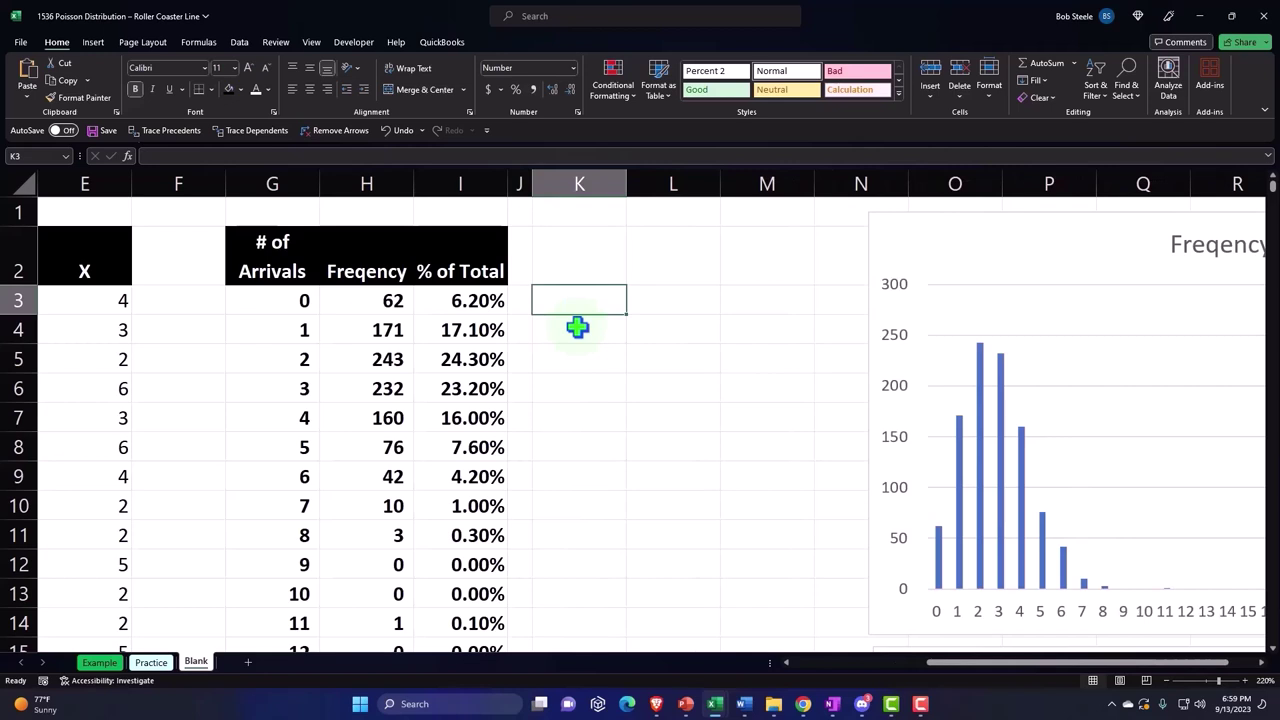
Label K3 'Mean', compare with the given mean 2.75 in B6, then select L3
text(Mean)
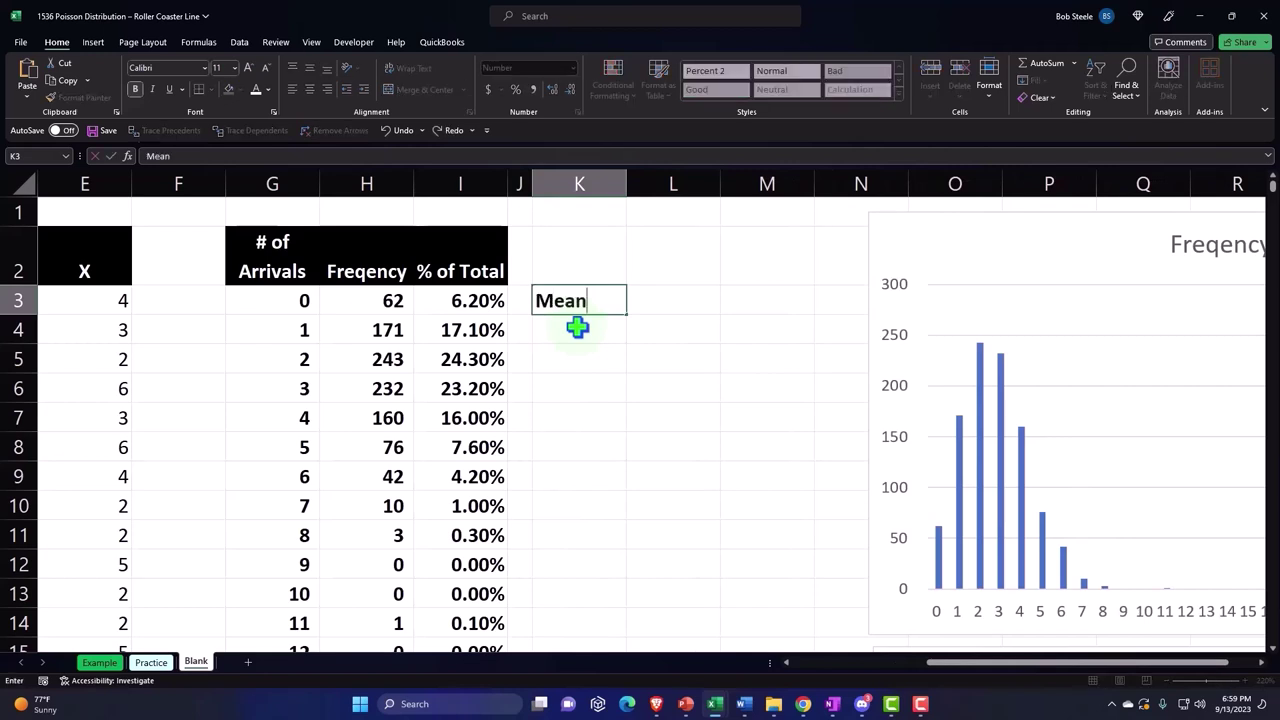
key(Tab)
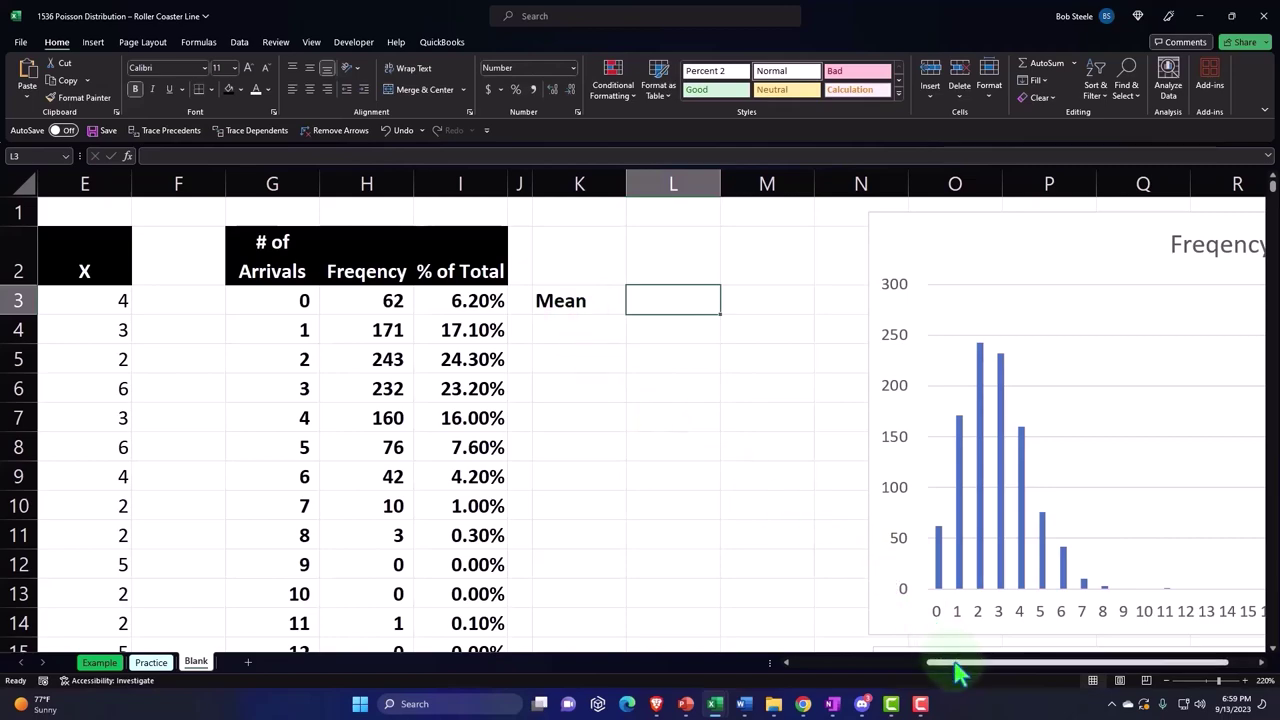
drag(963, 663, 826, 693)
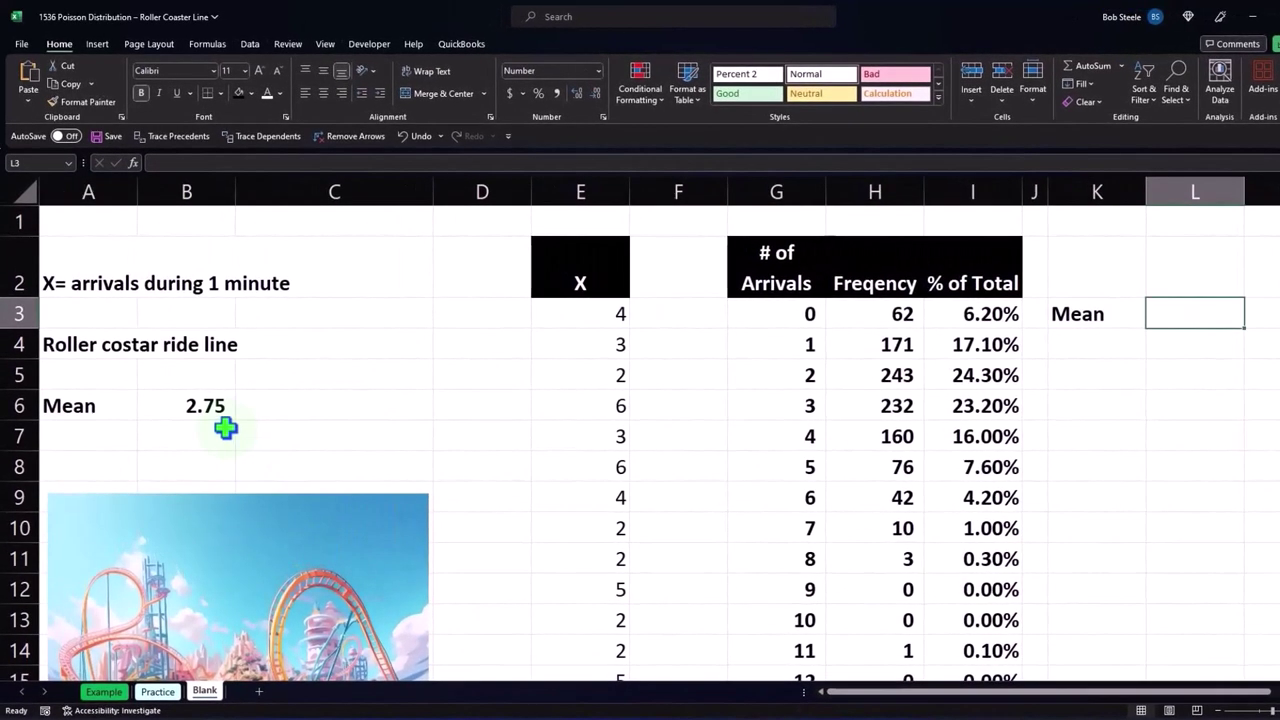
click(196, 399)
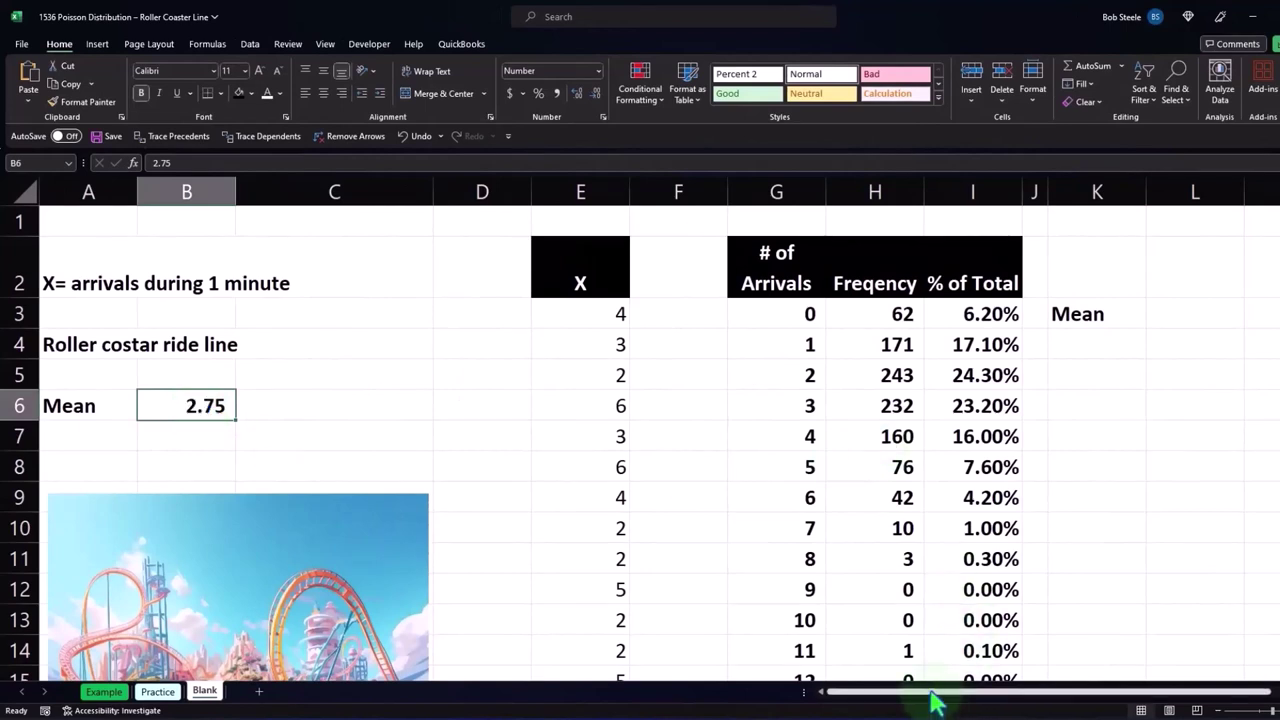
drag(934, 694, 1028, 697)
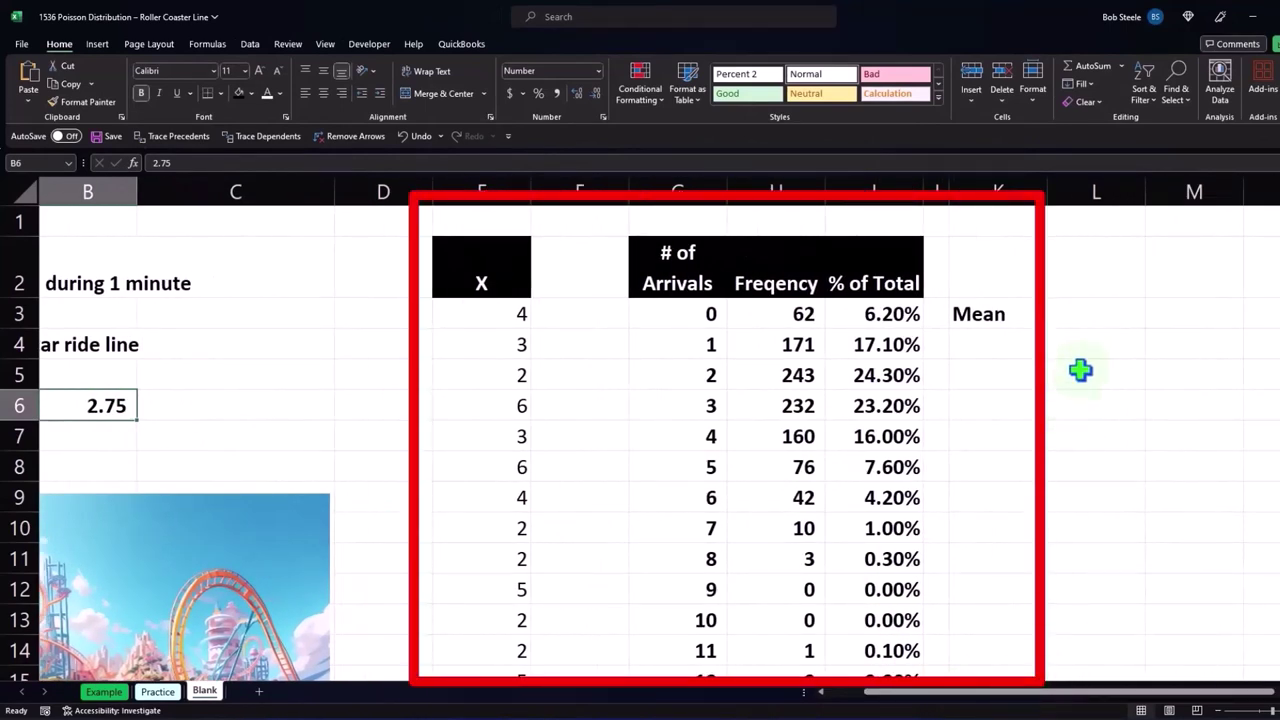
click(1094, 314)
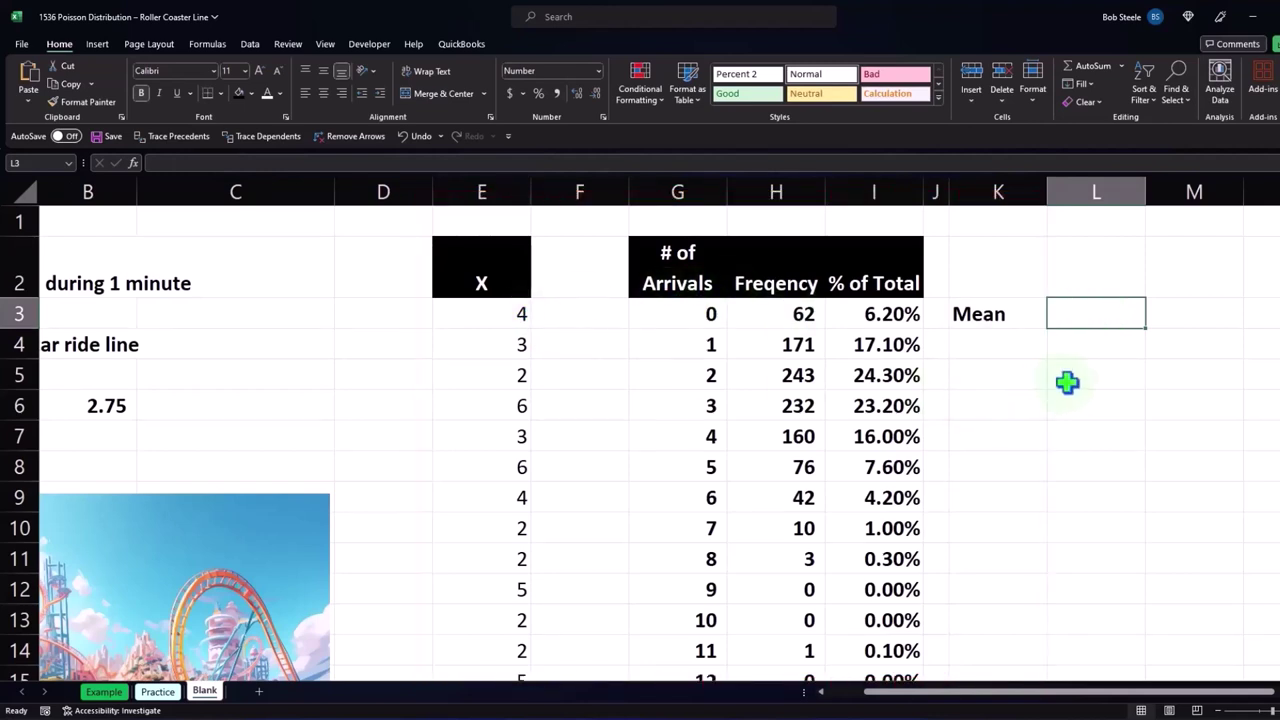
Enter =AVERAGE(E3:E1002) in L3, shown with two decimals as 2.73
text(=)
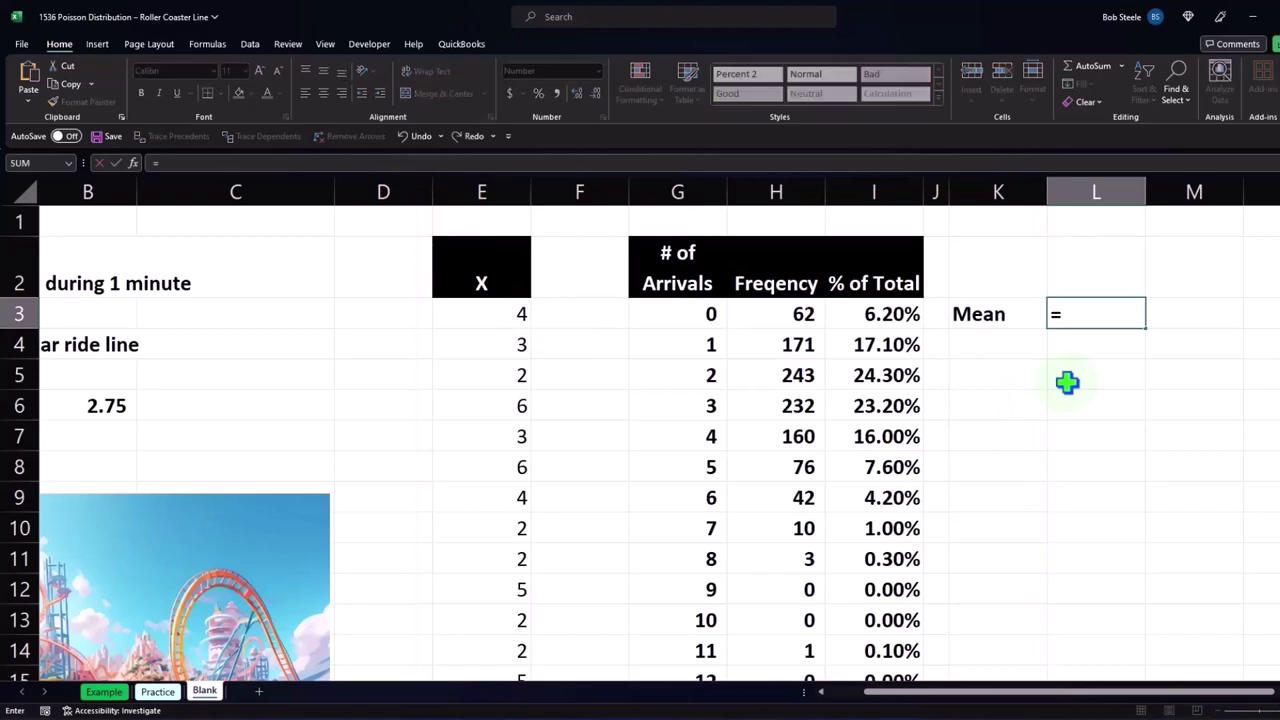
text(average)
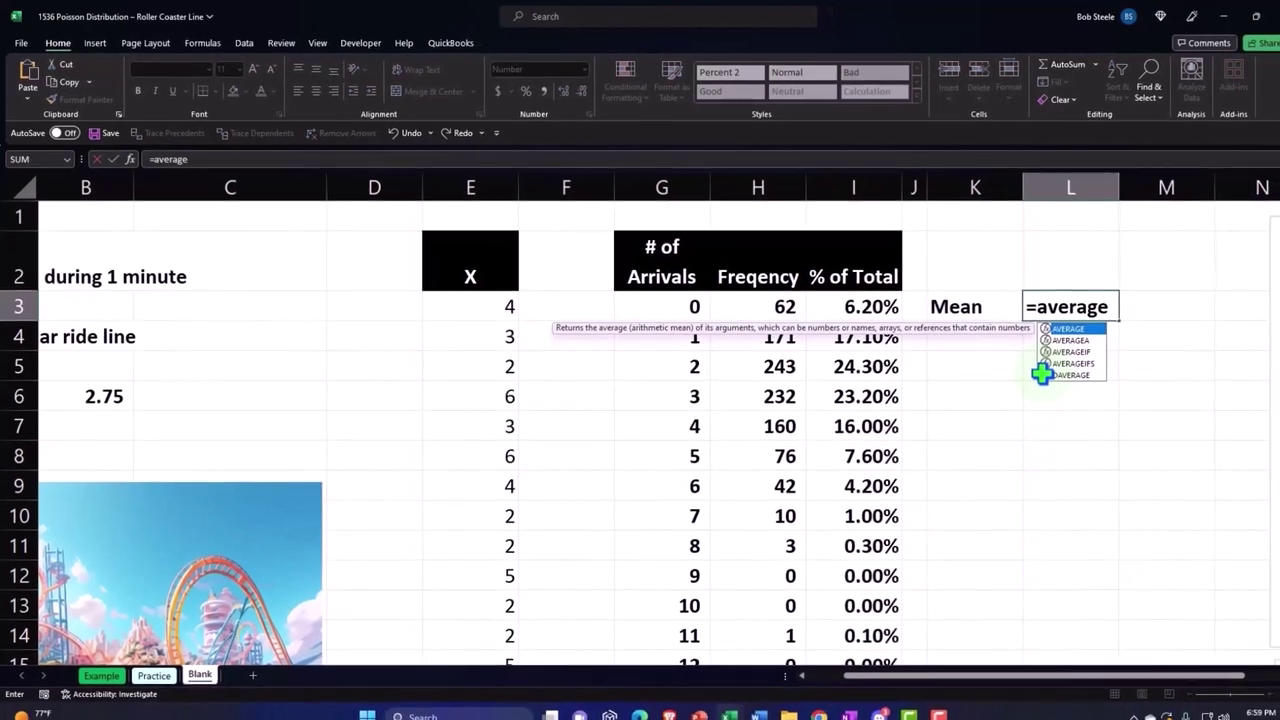
text(()
key(Left)
key(Left)
key(Left)
key(Left)
key(Left)
key(Left)
key(Left)
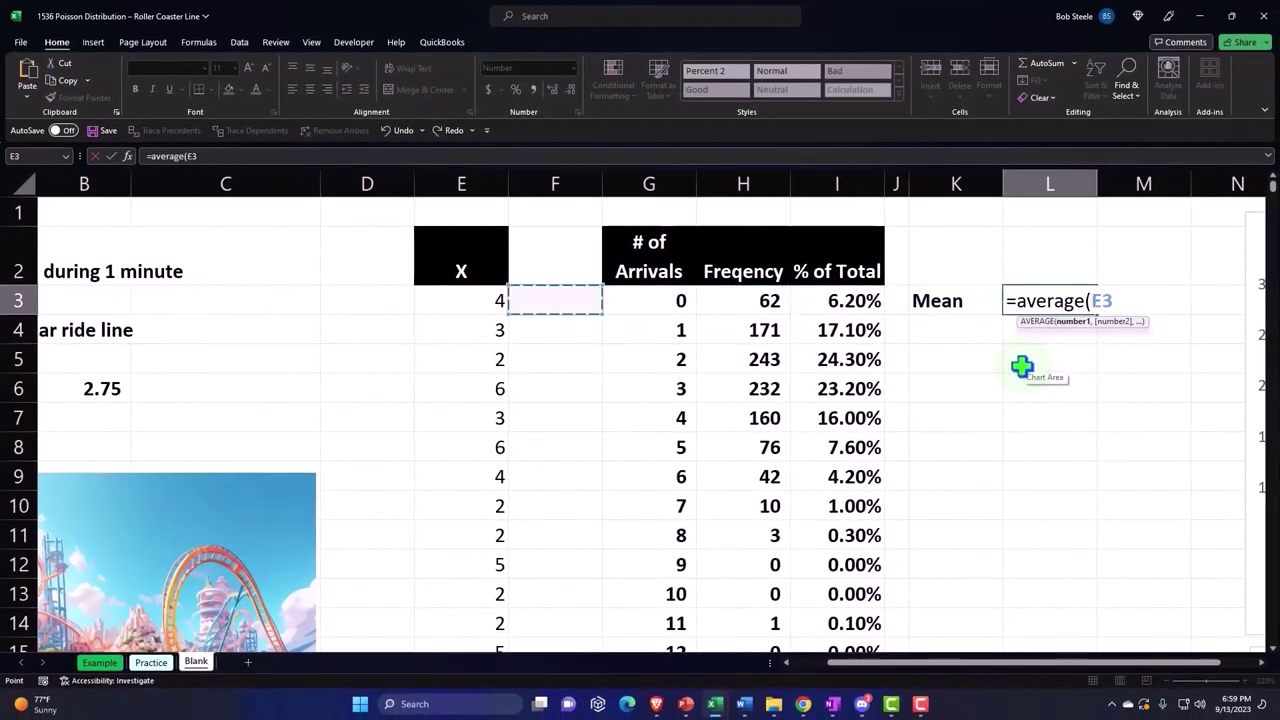
key(ctrl+shift+Down)
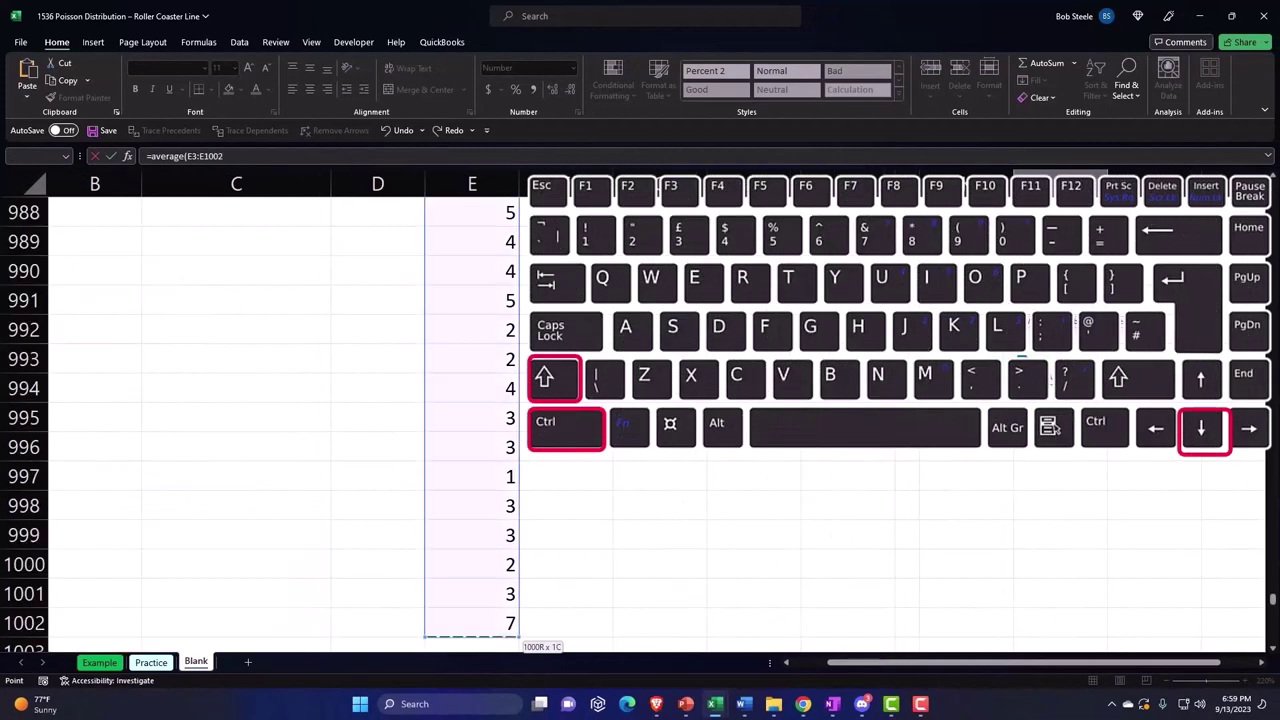
key(Return)
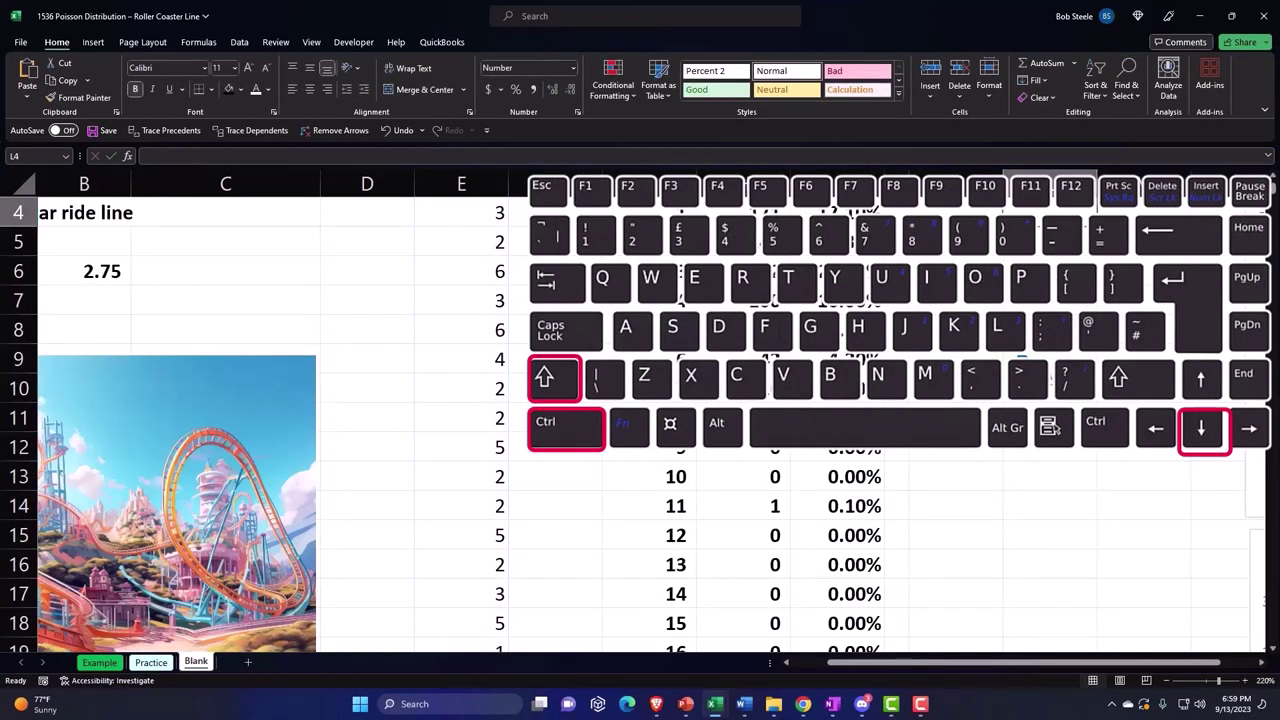
scroll(1047, 301, up, 1)
click(1047, 301)
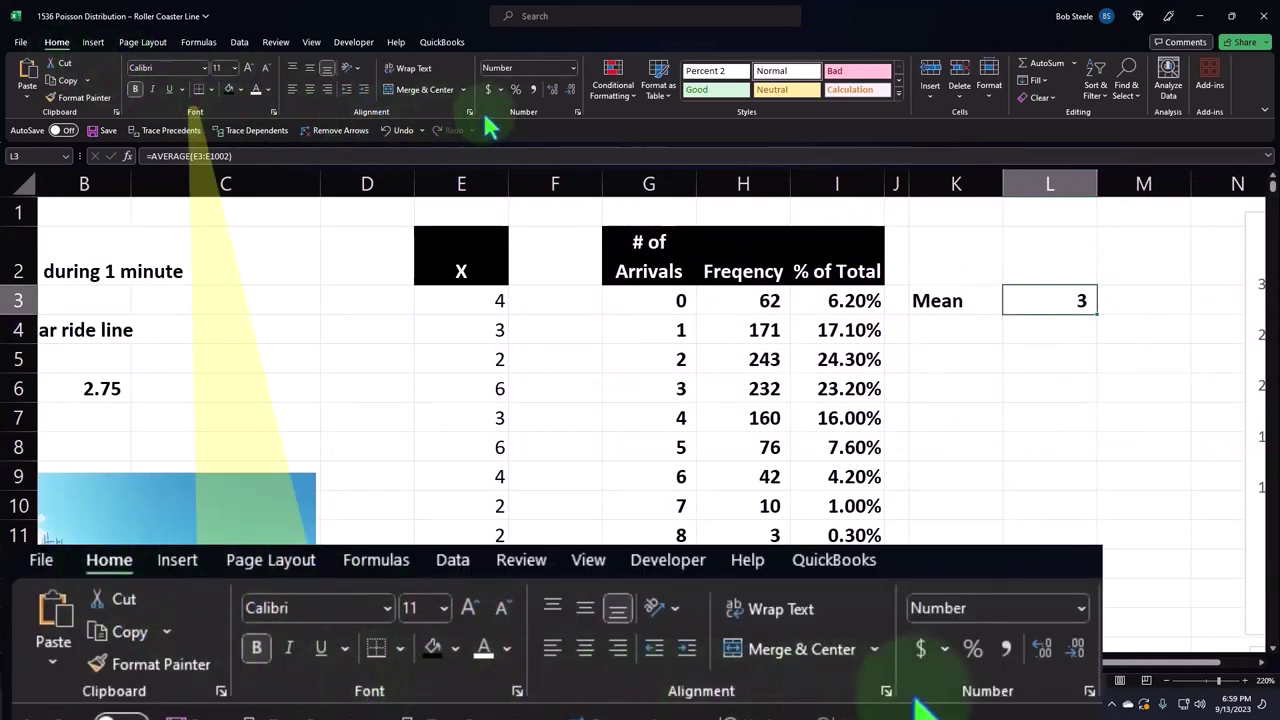
click(551, 88)
click(551, 88)
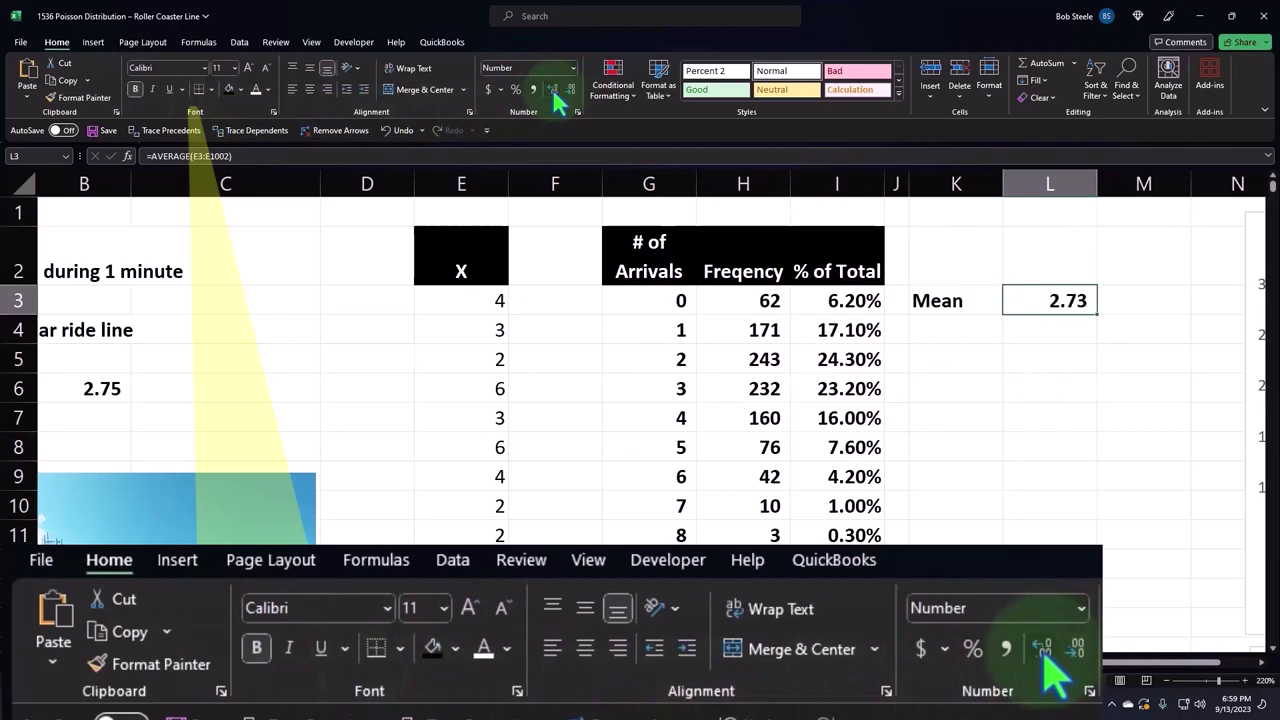